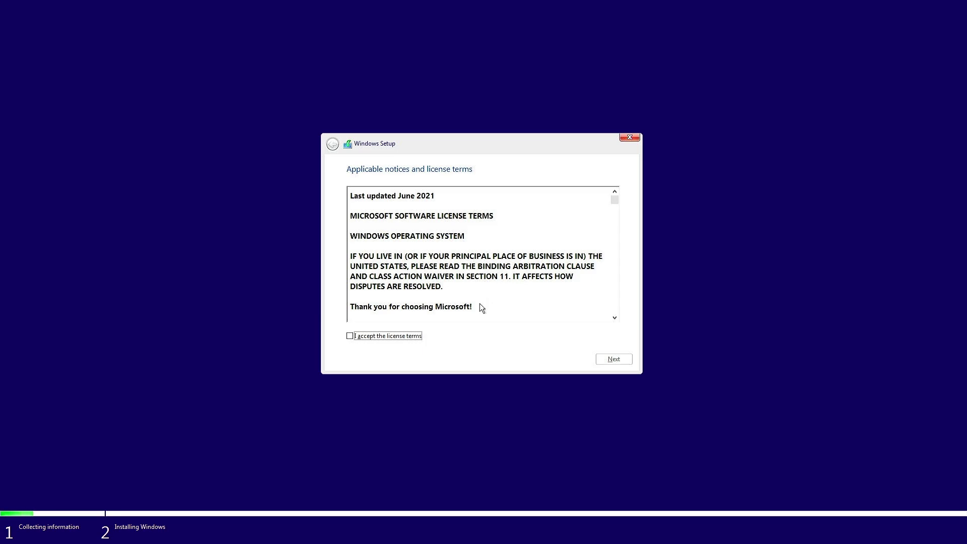
# - Accept the license terms and start a Custom Windows-only install on Drive 0's unallocated space
pyautogui.click(419, 336)
pyautogui.click(601, 360)
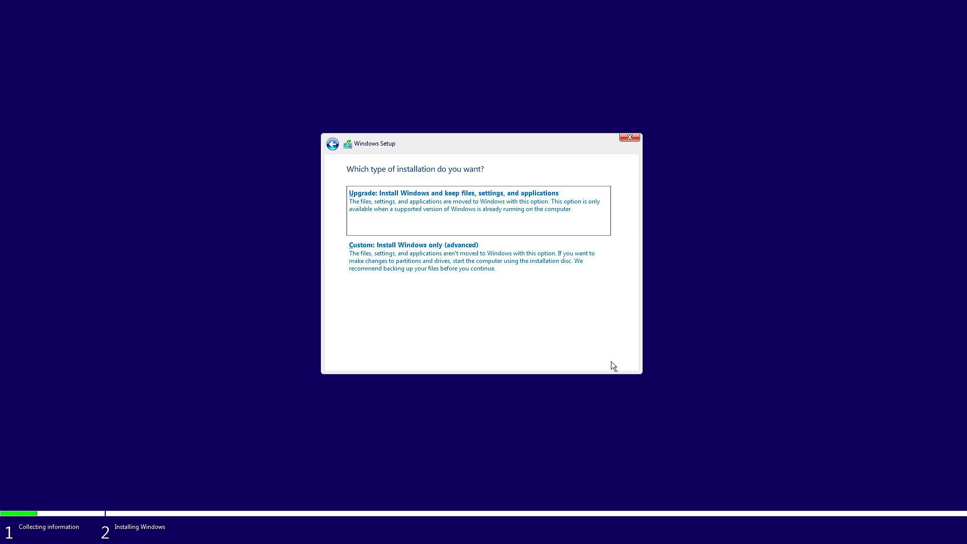
pyautogui.click(501, 272)
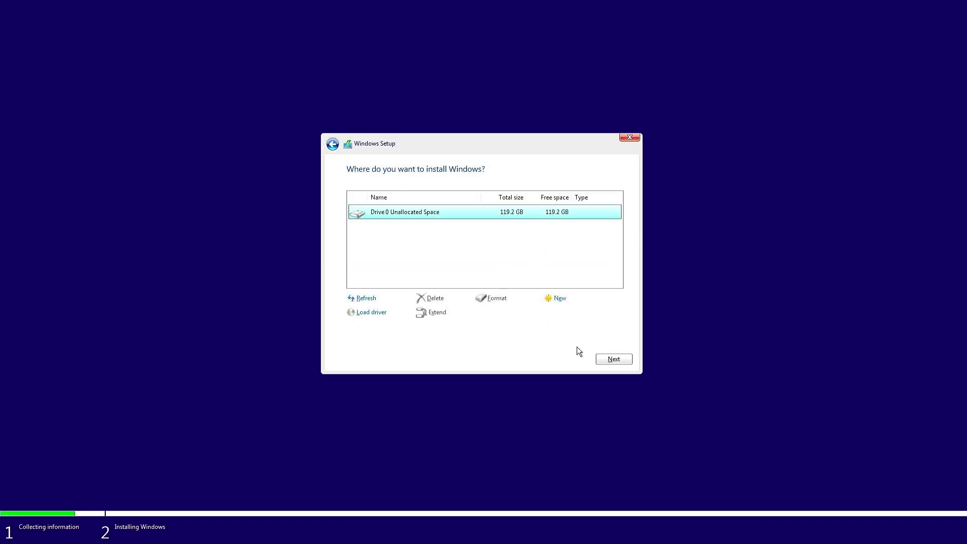
pyautogui.click(602, 360)
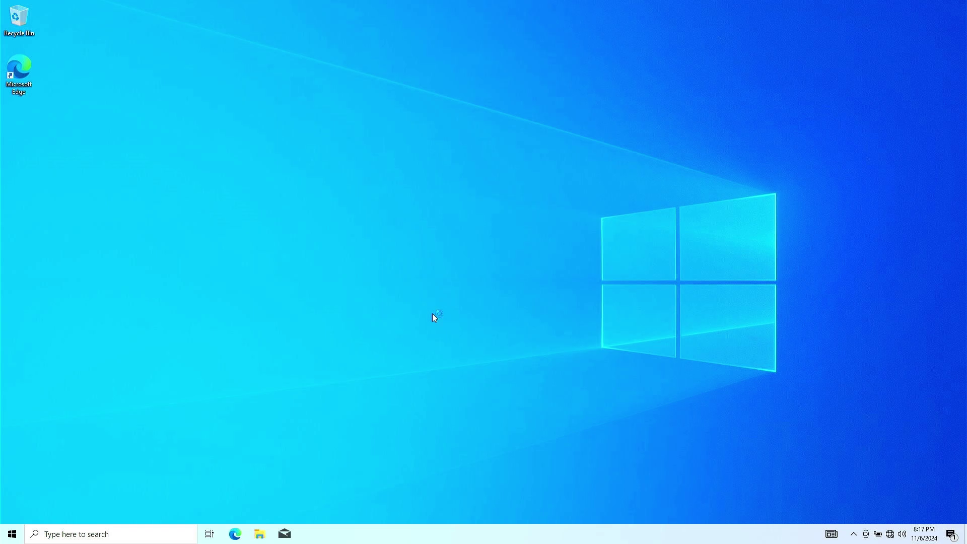
pyautogui.rightClick(14, 534)
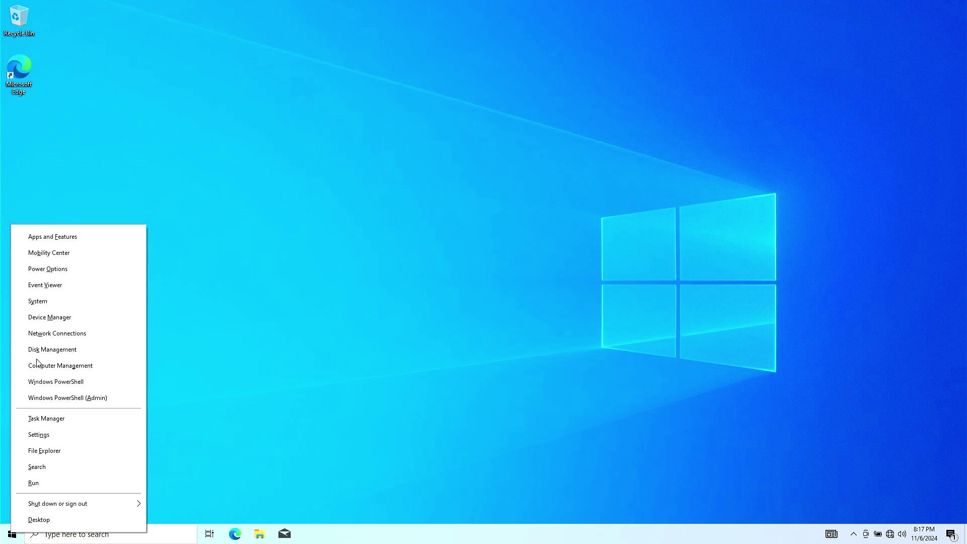
pyautogui.click(56, 302)
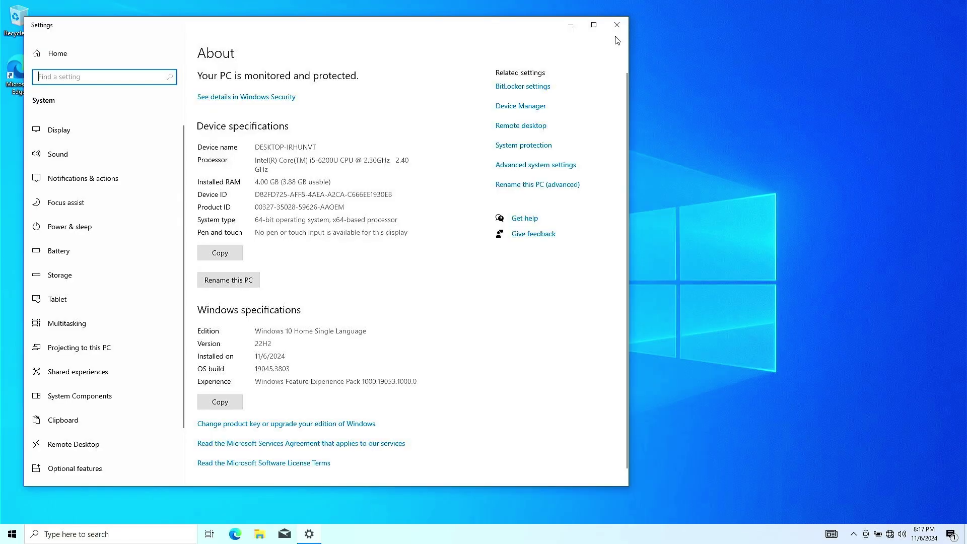
pyautogui.click(617, 26)
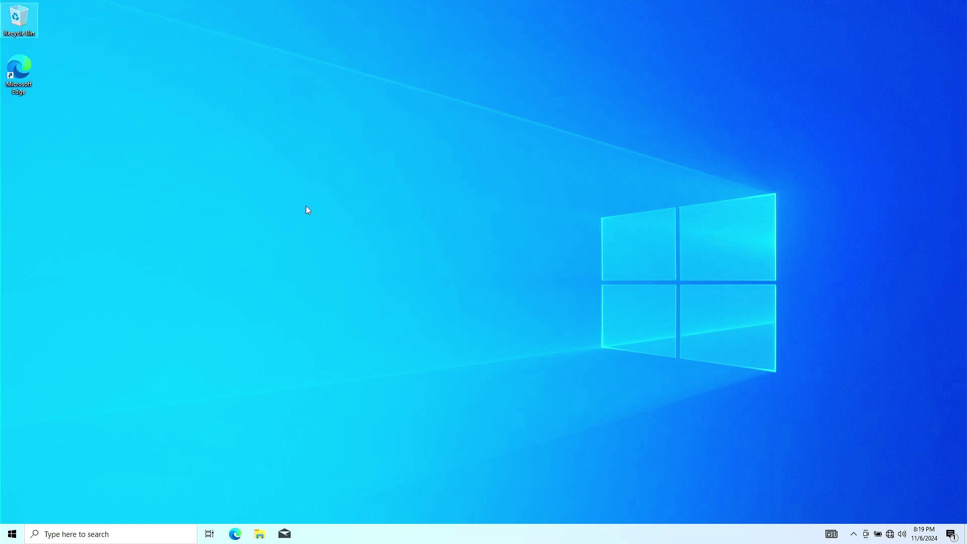
# - Add a blank 'New Text Document' to the desktop through New > Text Document
pyautogui.rightClick(211, 195)
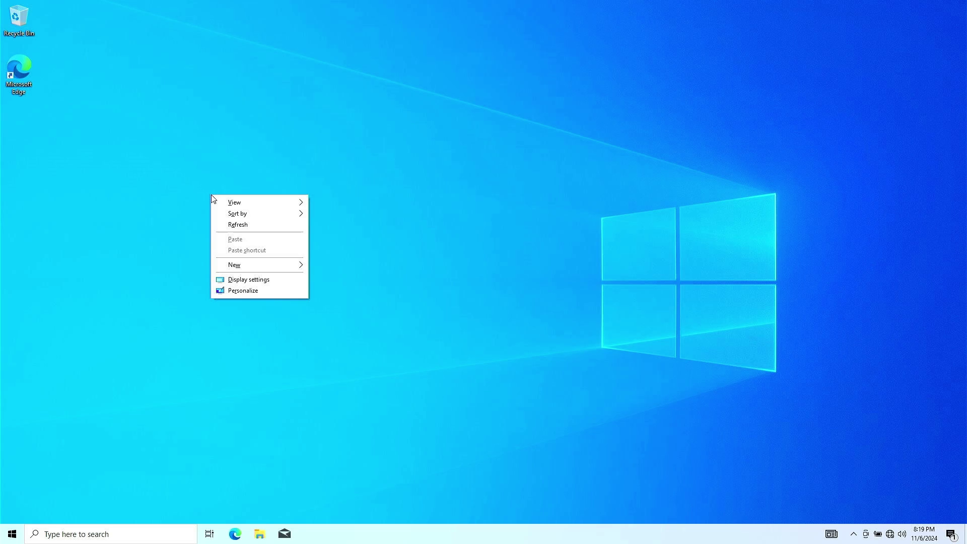
pyautogui.click(285, 269)
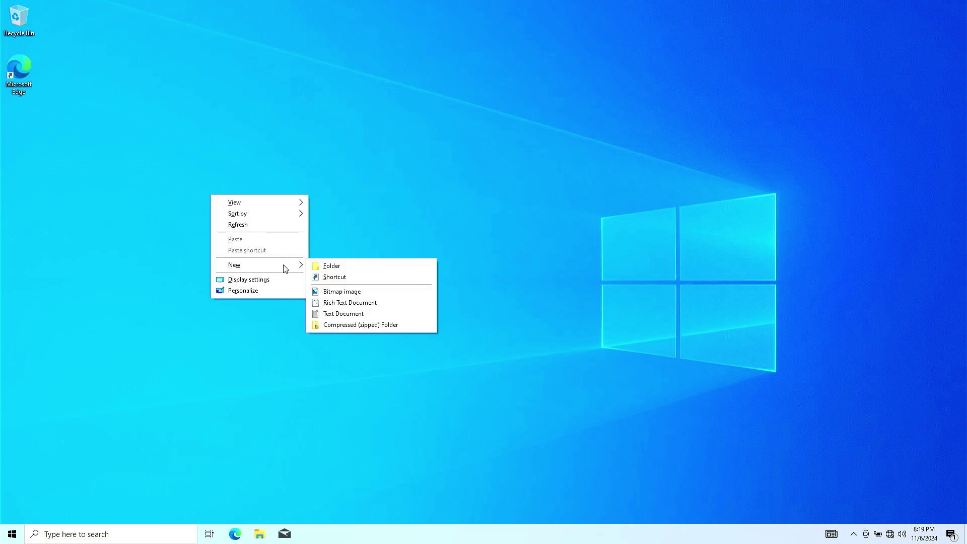
pyautogui.click(354, 315)
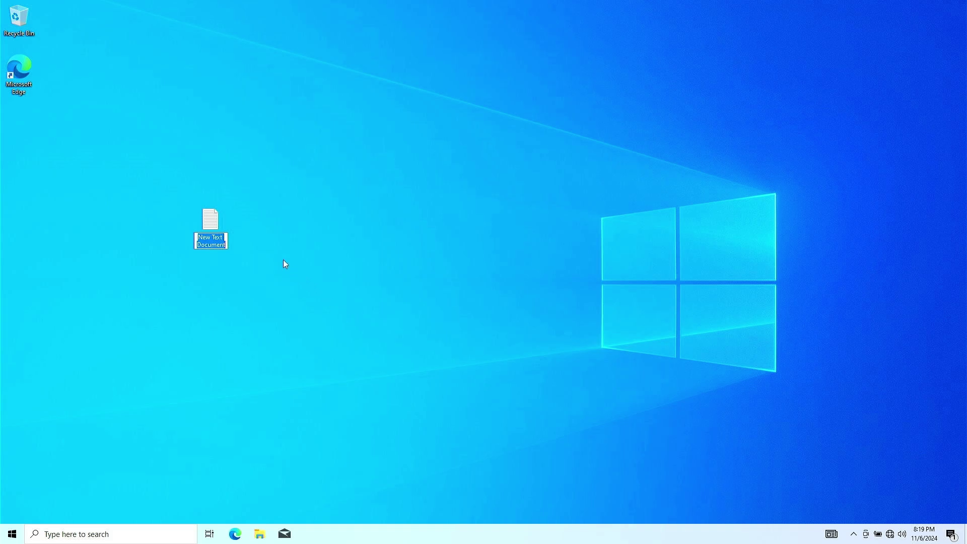
# - Open New Text Document in Notepad and enter the lines [Channel], _Default, [VL] and 0
pyautogui.doubleClick(220, 222)
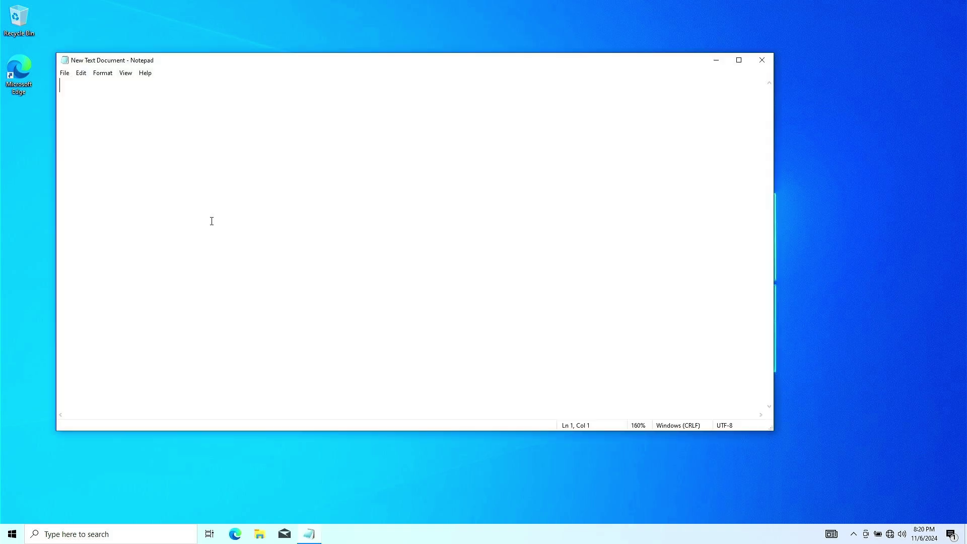
pyautogui.write('[Channel] _D')
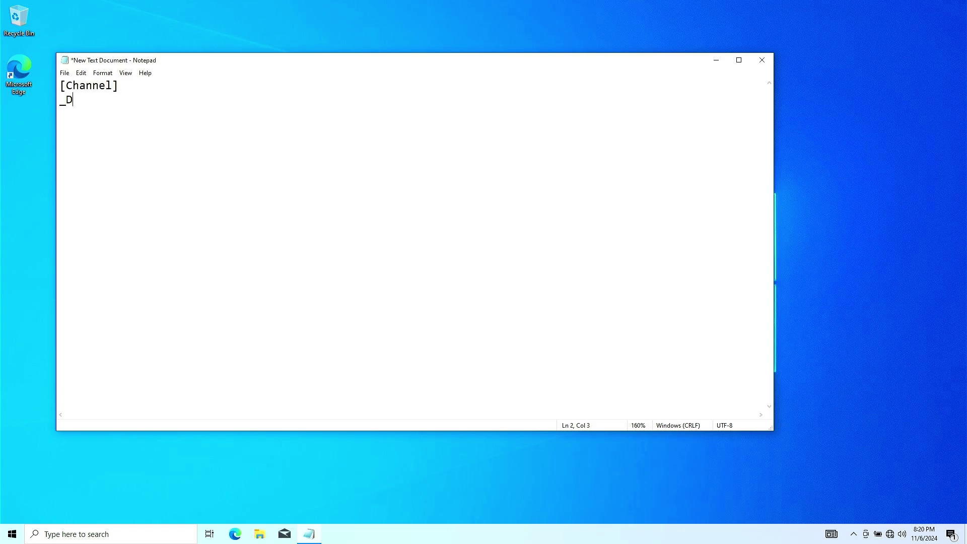
pyautogui.write('efault [VL]')
pyautogui.click(65, 74)
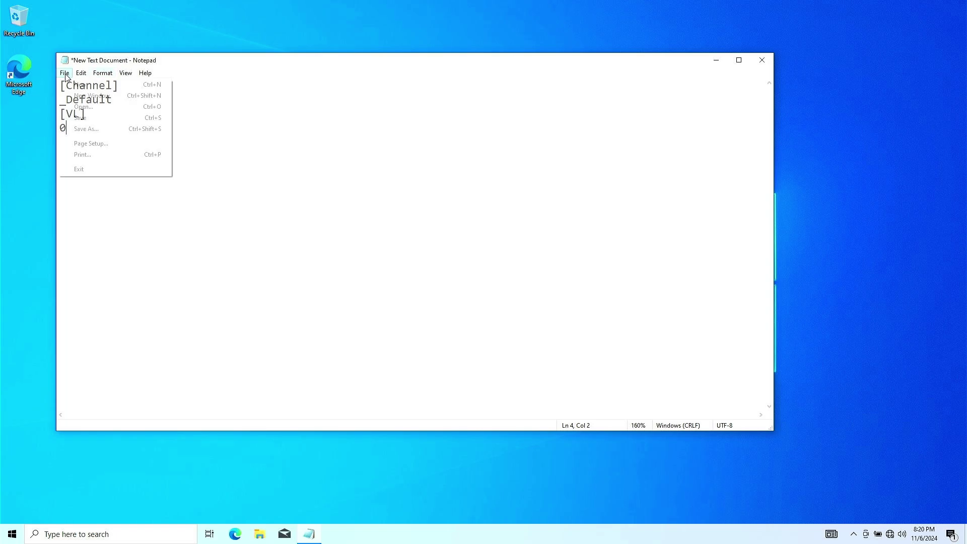
# - Save the text to the Desktop as ei.cfg using the All Files type, then close Notepad
pyautogui.click(116, 129)
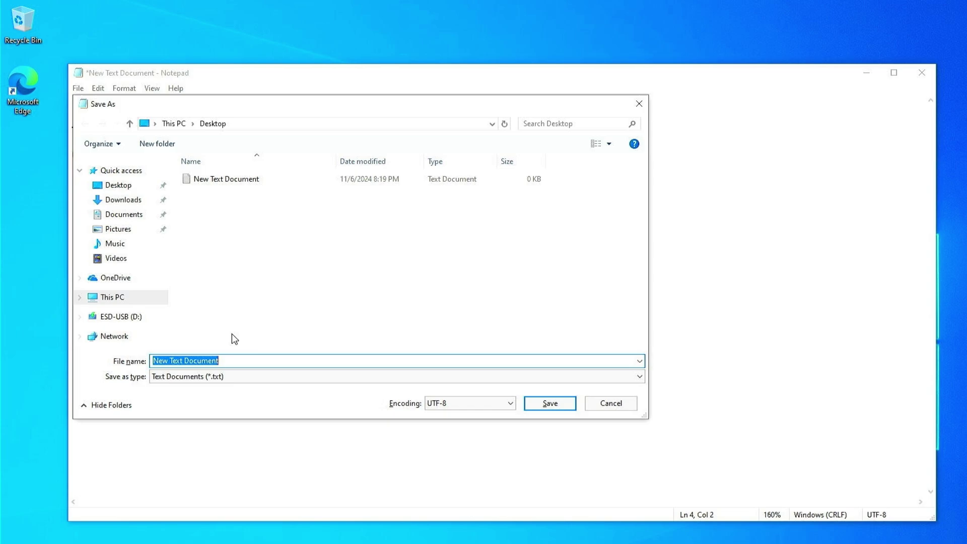
pyautogui.click(242, 379)
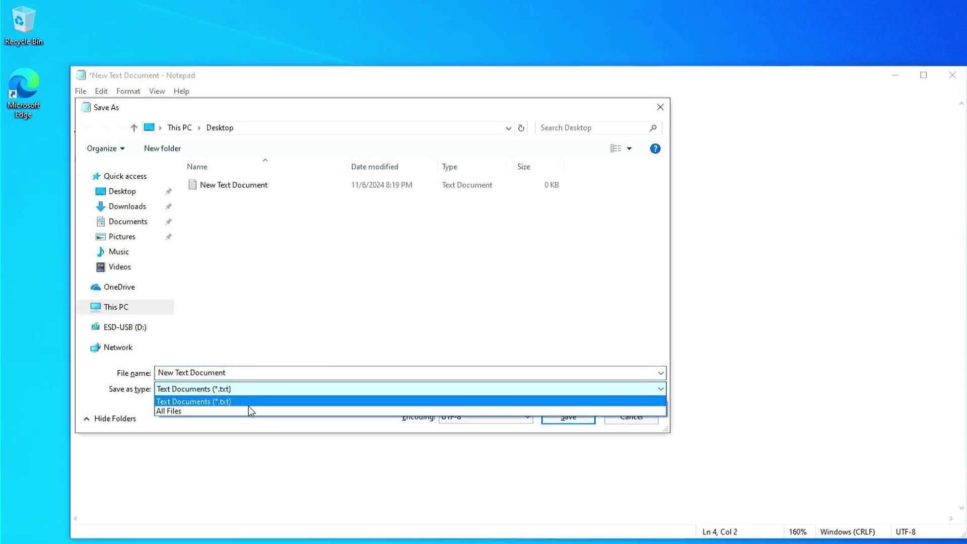
pyautogui.click(249, 409)
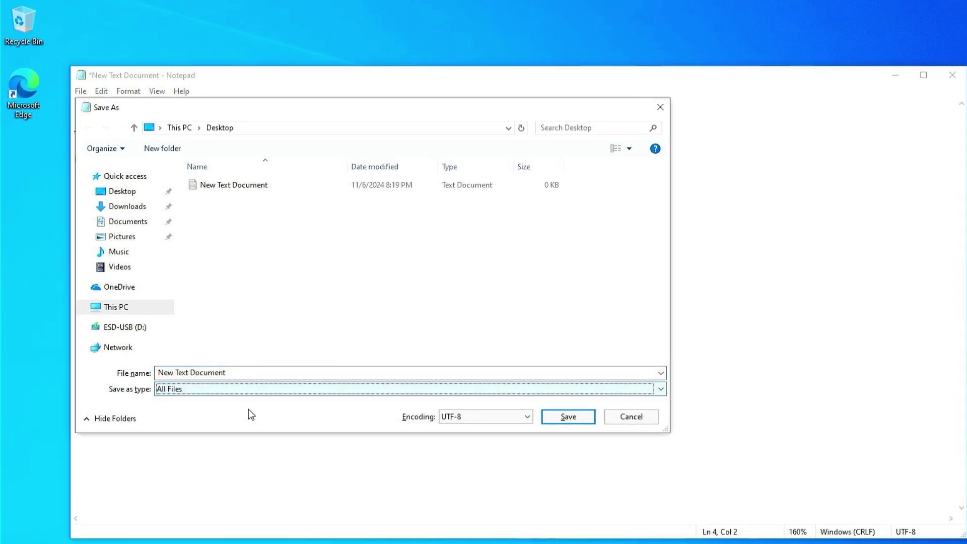
pyautogui.click(252, 373)
pyautogui.write('ei')
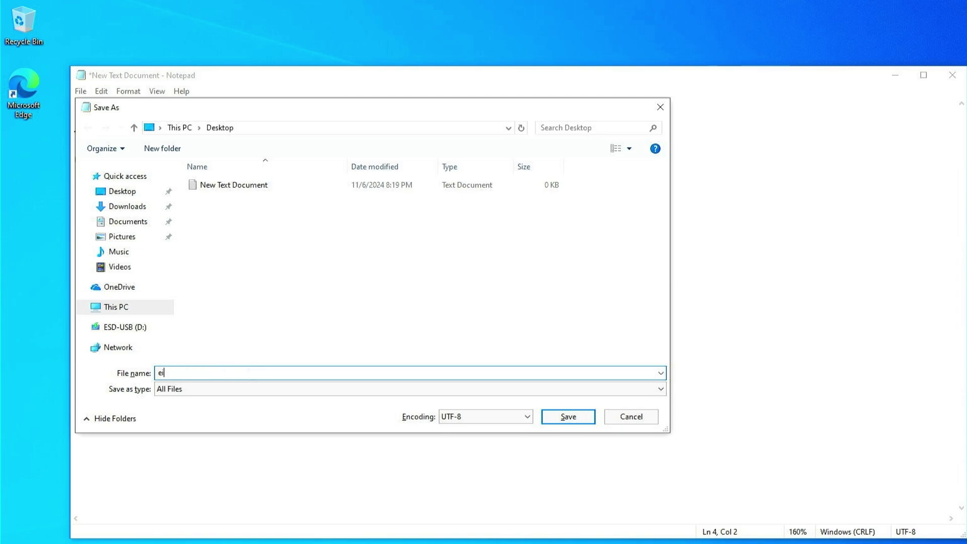
pyautogui.write('.cfg')
pyautogui.click(563, 424)
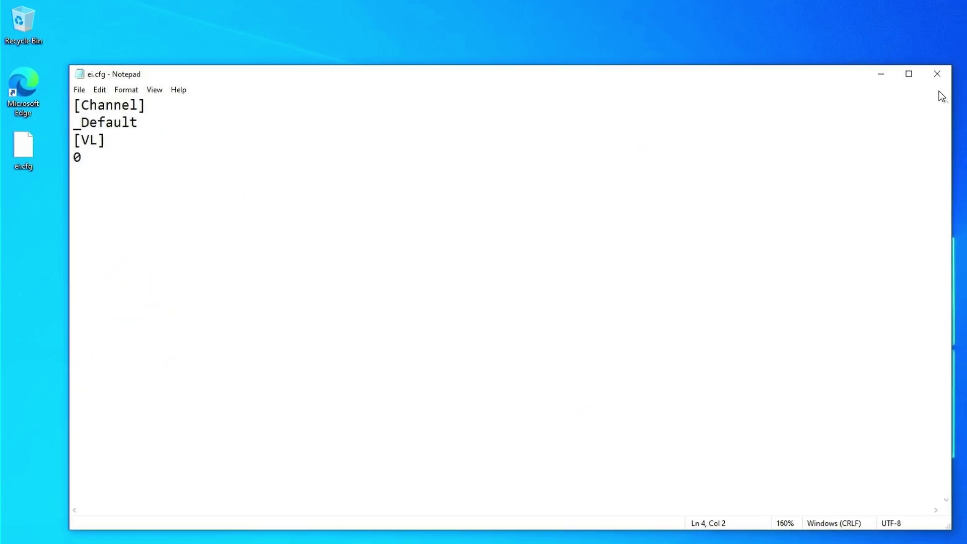
pyautogui.click(952, 75)
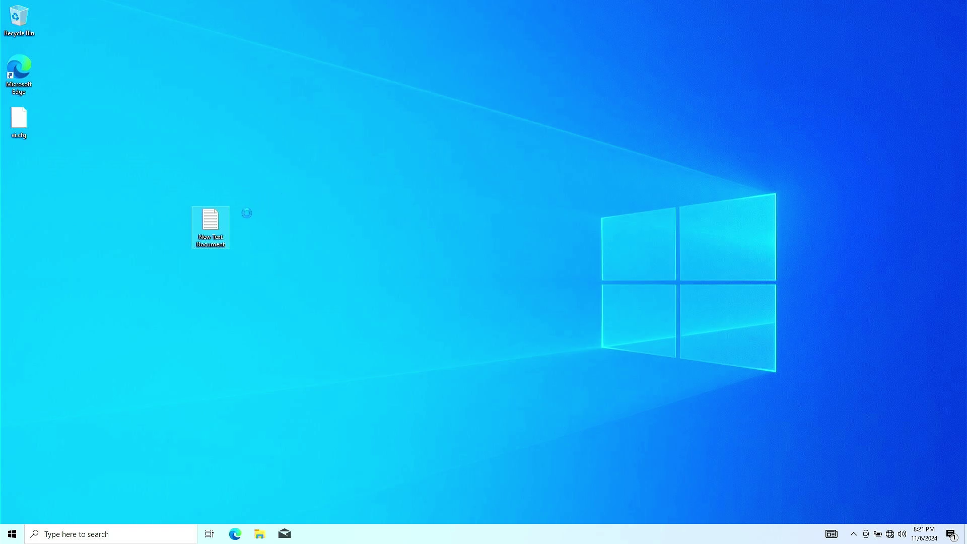
# - Drag New Text Document into the Recycle Bin and copy ei.cfg
pyautogui.moveTo(210, 225); pyautogui.dragTo(18, 18)
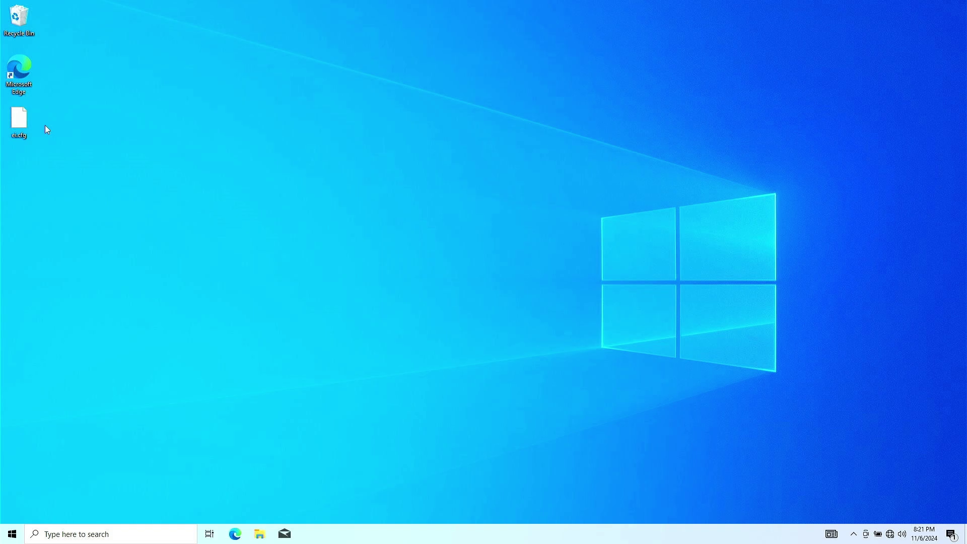
pyautogui.rightClick(26, 119)
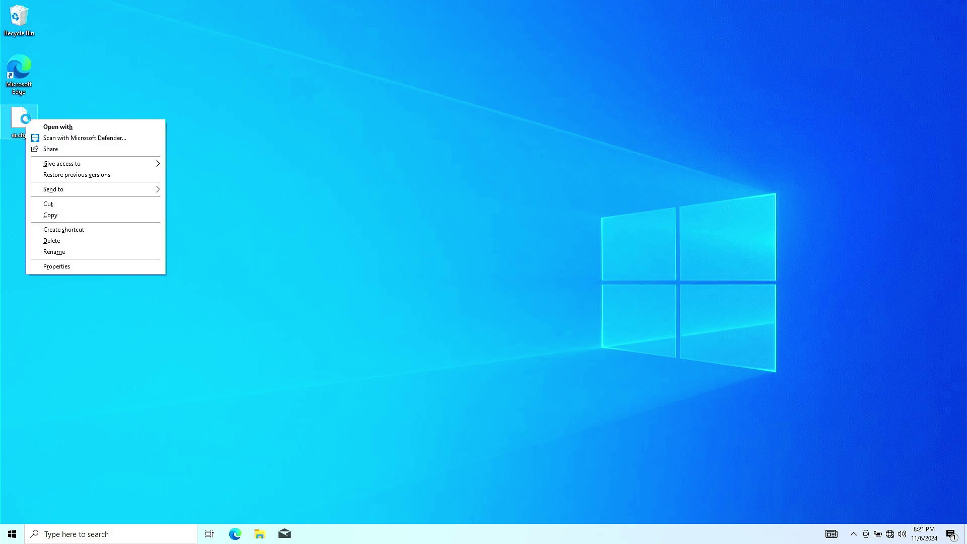
pyautogui.click(75, 215)
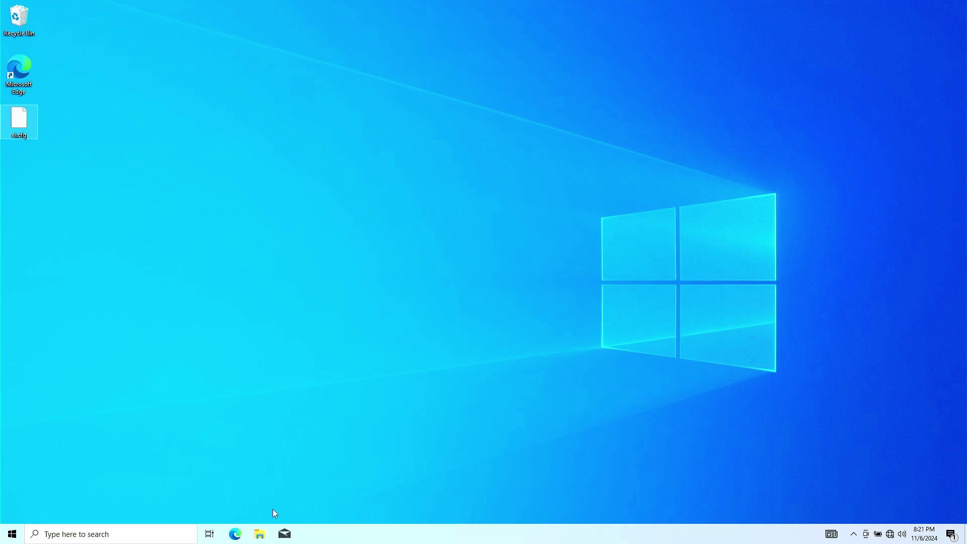
# - Paste ei.cfg into the sources folder on ESD-USB (D:) and close File Explorer
pyautogui.click(260, 535)
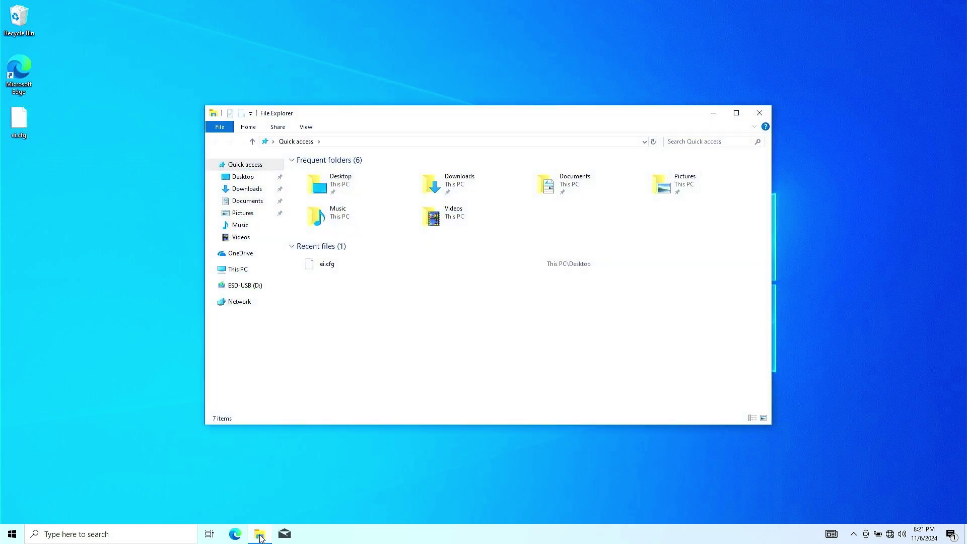
pyautogui.click(254, 286)
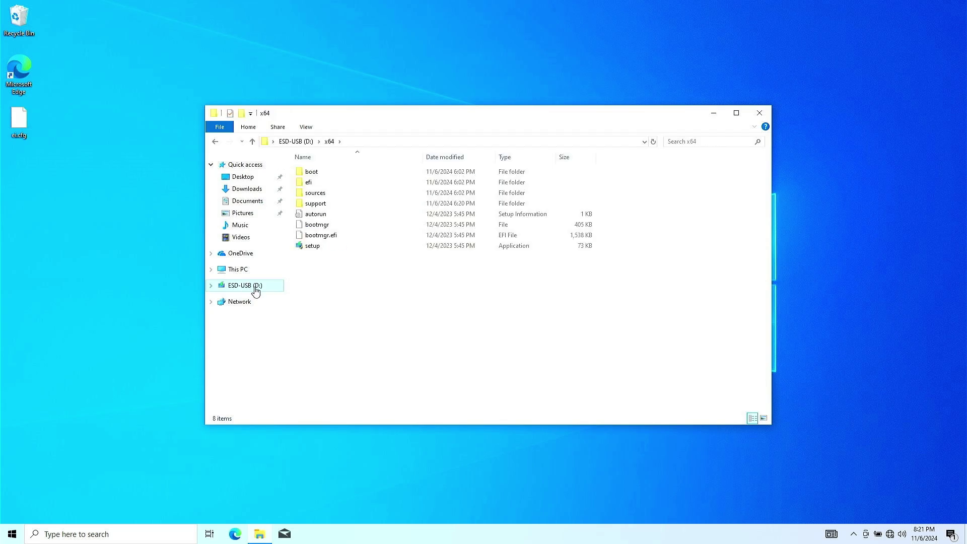
pyautogui.doubleClick(323, 195)
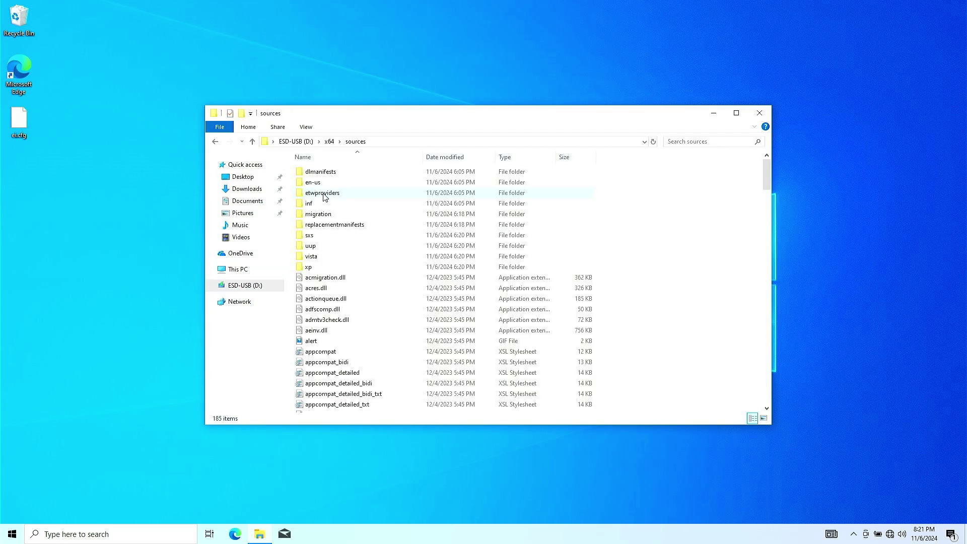
pyautogui.rightClick(684, 240)
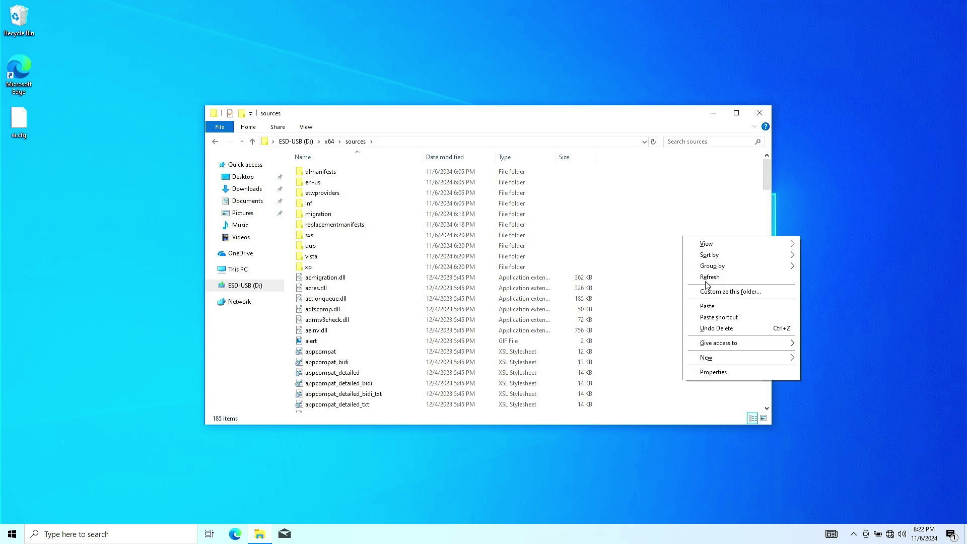
pyautogui.click(723, 307)
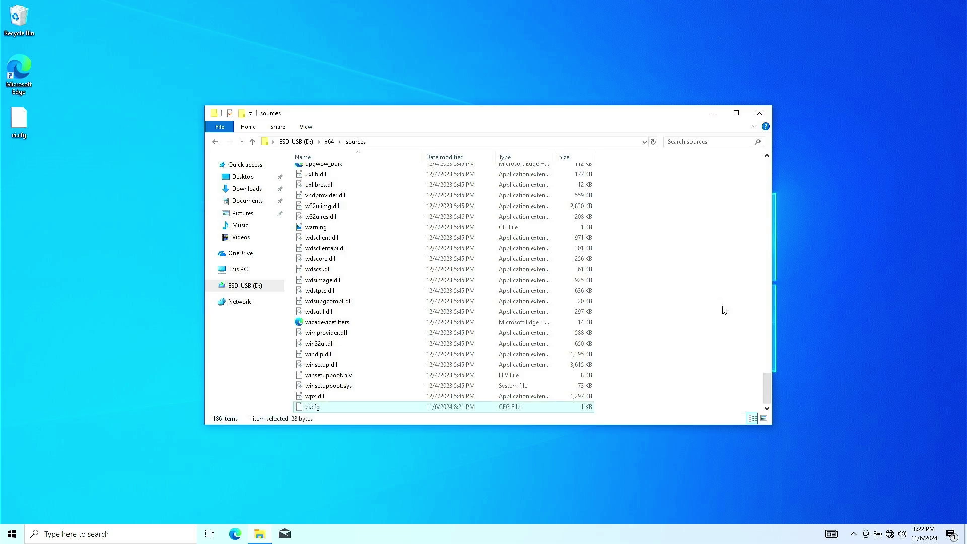
pyautogui.click(760, 113)
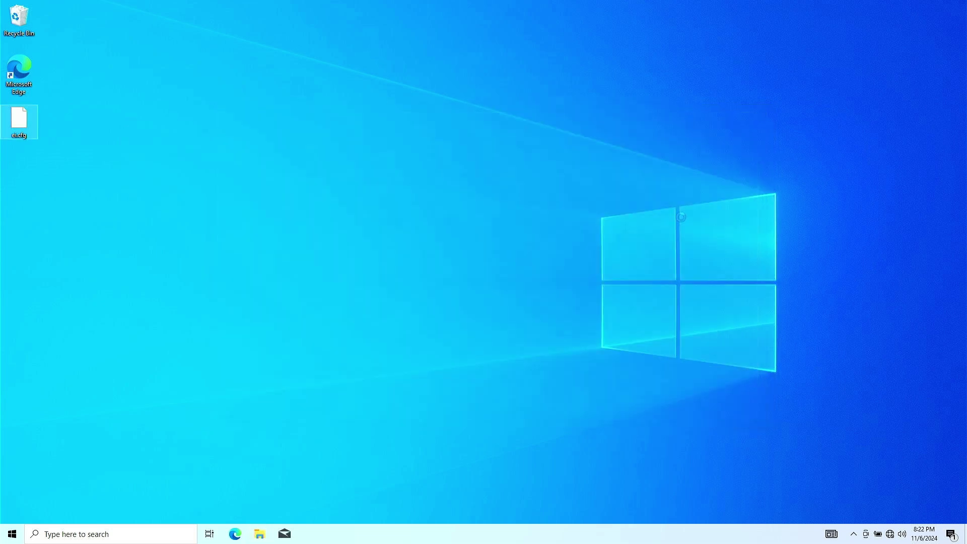
# - Restart the computer from the Start menu's power options
pyautogui.click(14, 537)
pyautogui.click(13, 513)
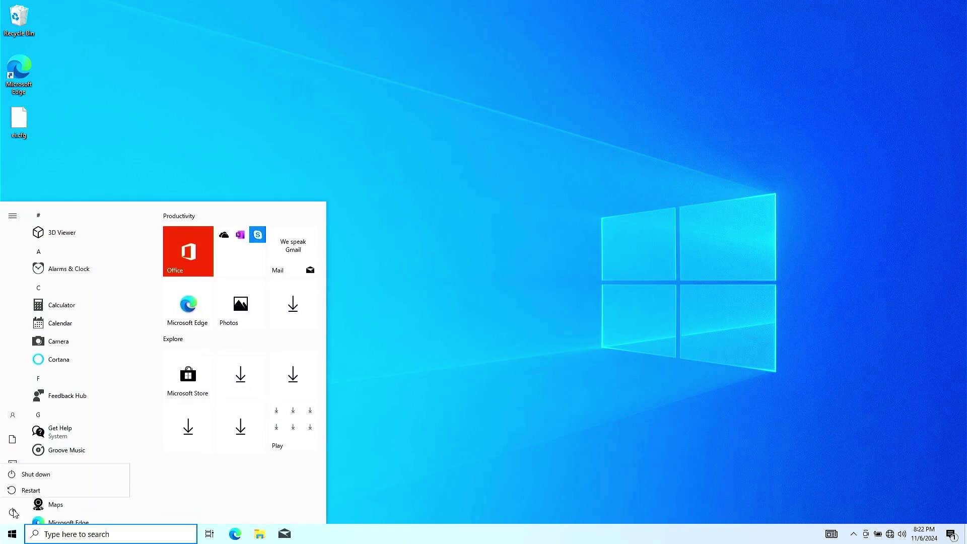
pyautogui.click(61, 488)
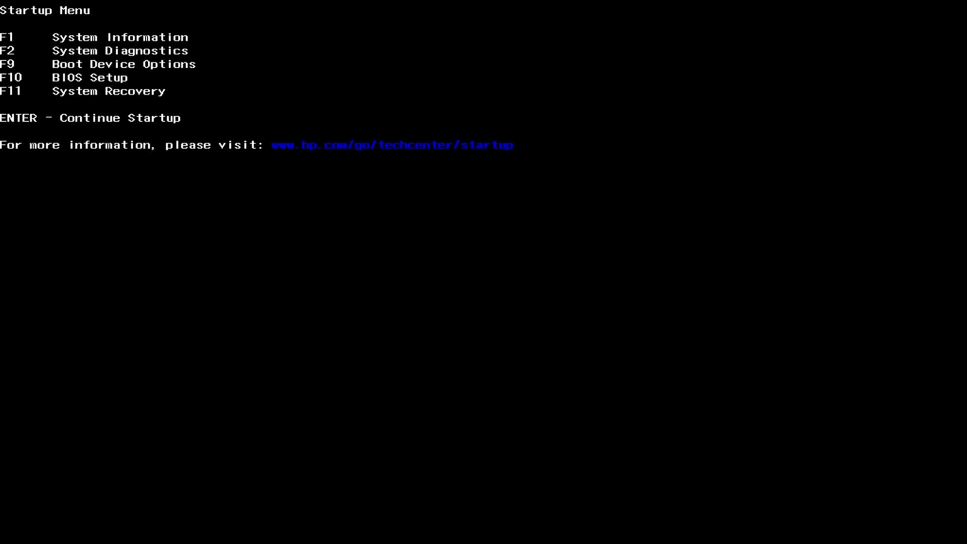
# - Boot from the USB drive through the F9 Boot Device Options list
pyautogui.press('F9')
pyautogui.press('Down')
pyautogui.press('Return')
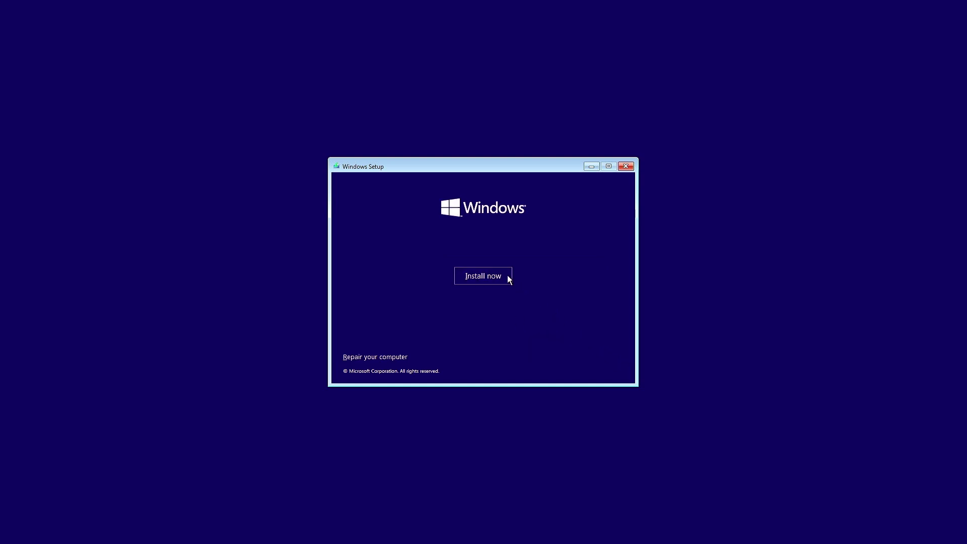
# - Begin the installation and select the Windows 10 Pro edition
pyautogui.click(507, 276)
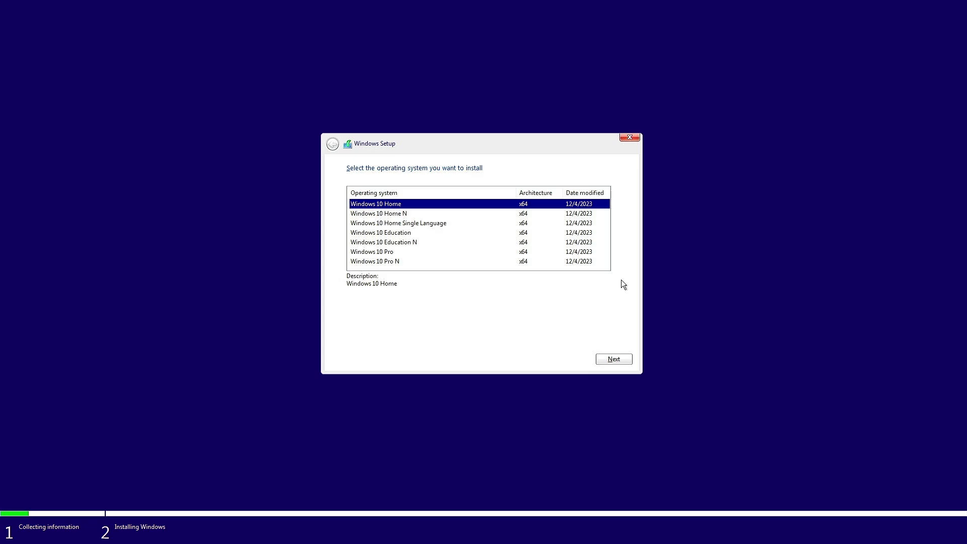
pyautogui.click(390, 252)
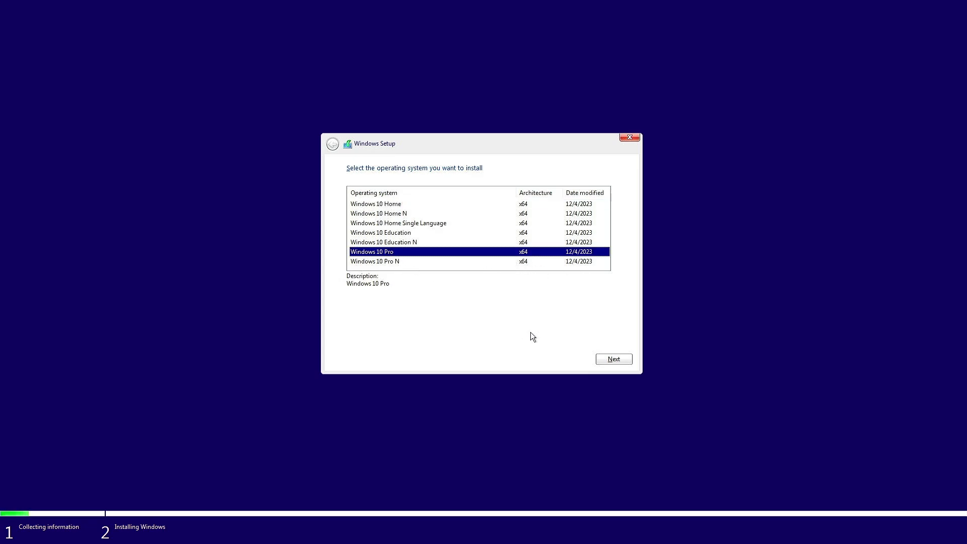
pyautogui.click(608, 359)
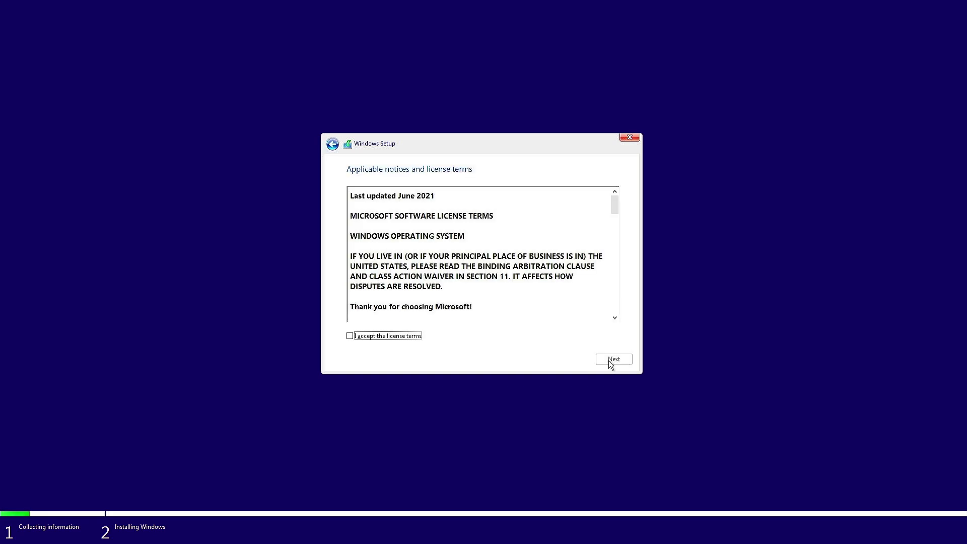
# - Accept the license and custom-install onto Drive 0 Partition 3, confirming the Windows.old warning
pyautogui.click(419, 336)
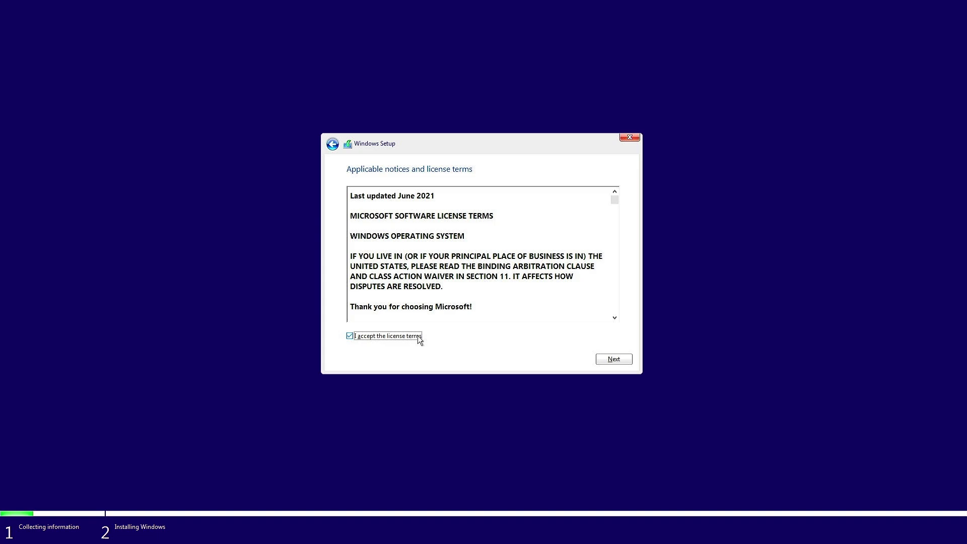
pyautogui.click(607, 361)
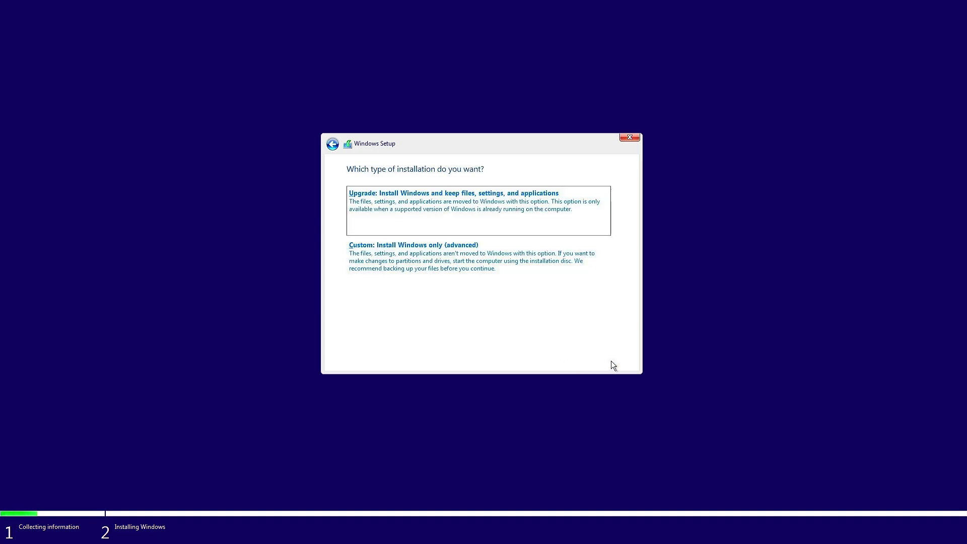
pyautogui.click(536, 272)
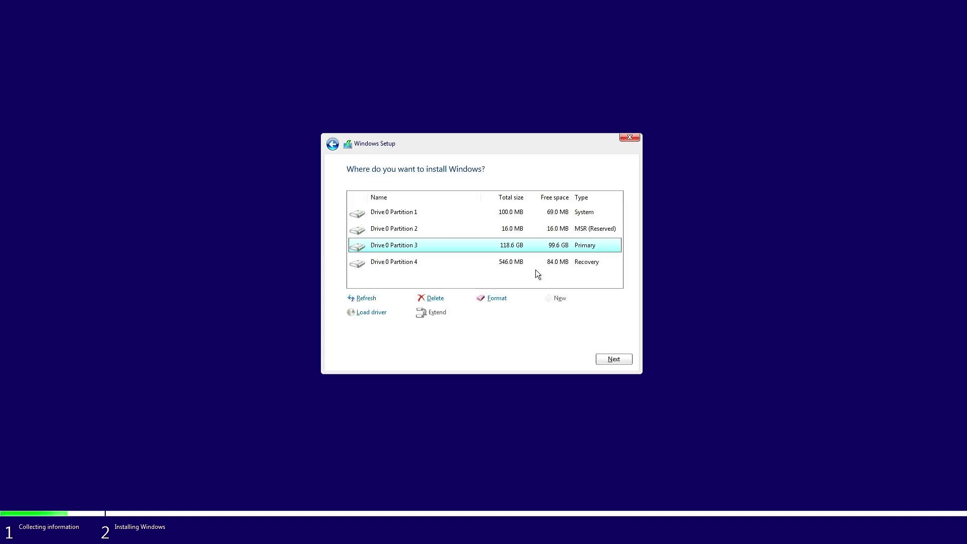
pyautogui.click(608, 357)
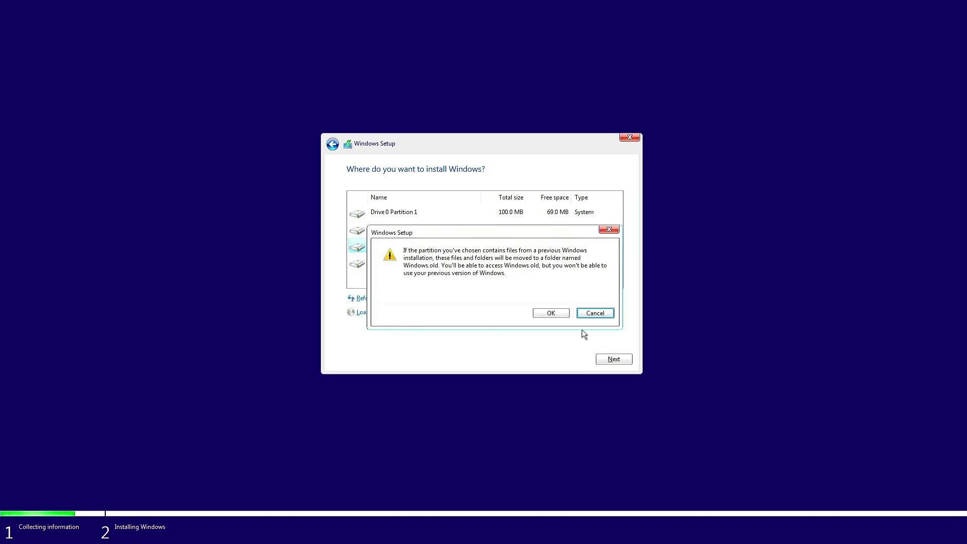
pyautogui.click(563, 314)
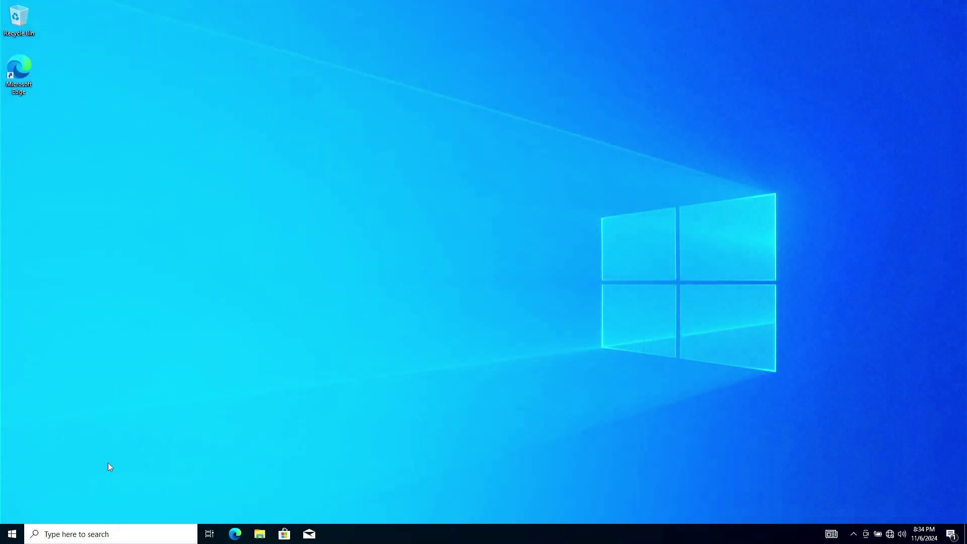
# - Open the System About page from the Start right-click menu to check Windows 10 Pro 22H2, build 19045.3803
pyautogui.rightClick(15, 533)
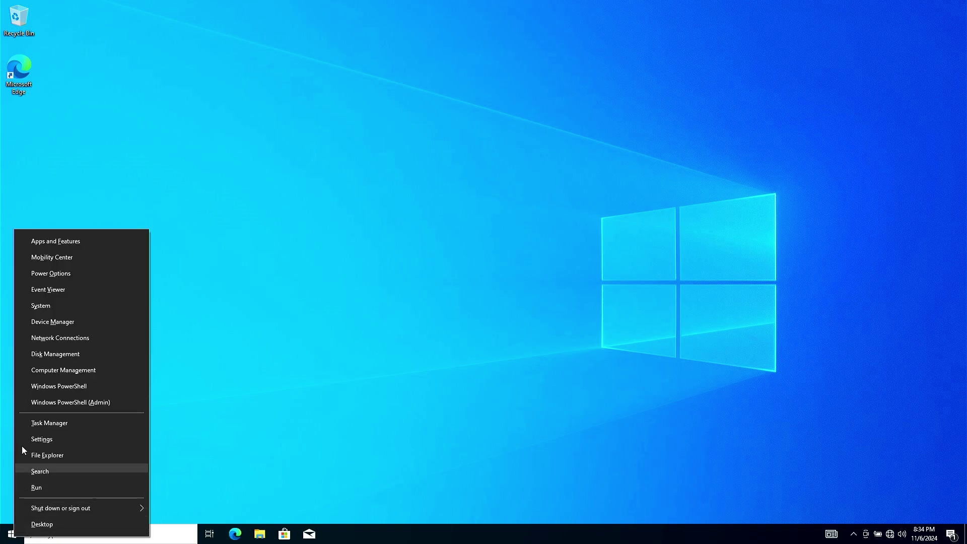
pyautogui.click(51, 306)
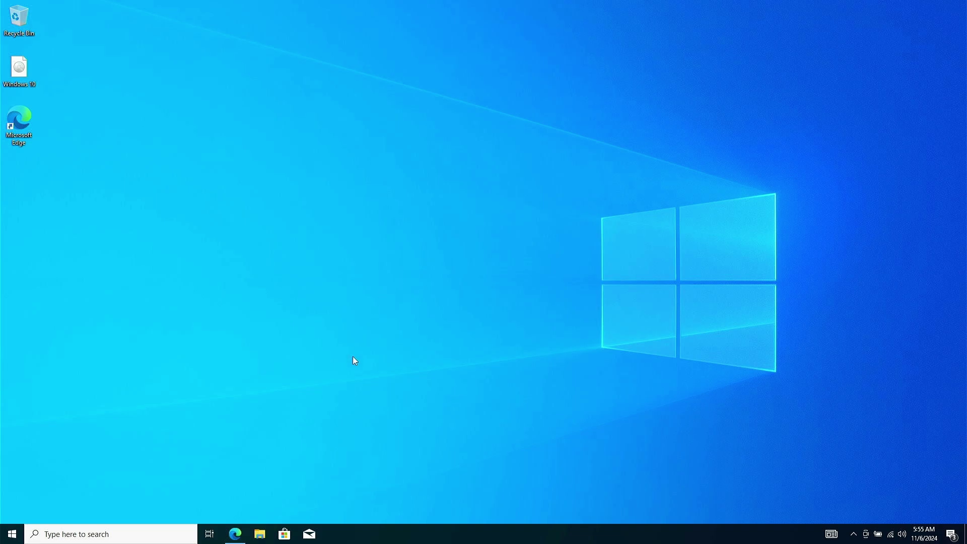
# - Download anyburn_setup_x64.exe, the 64-bit AnyBurn Free installer, from the AnyBurn site and run it
pyautogui.click(235, 532)
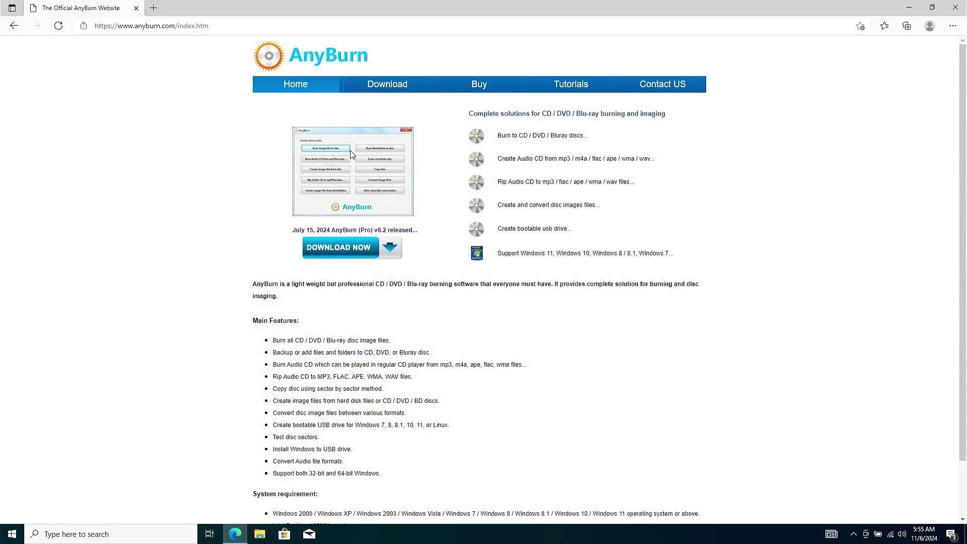
pyautogui.click(388, 84)
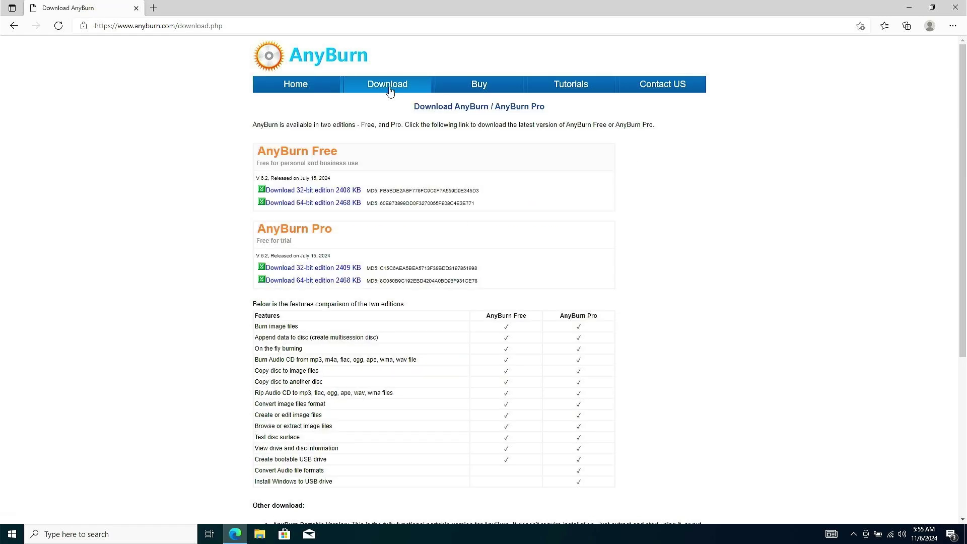
pyautogui.click(332, 204)
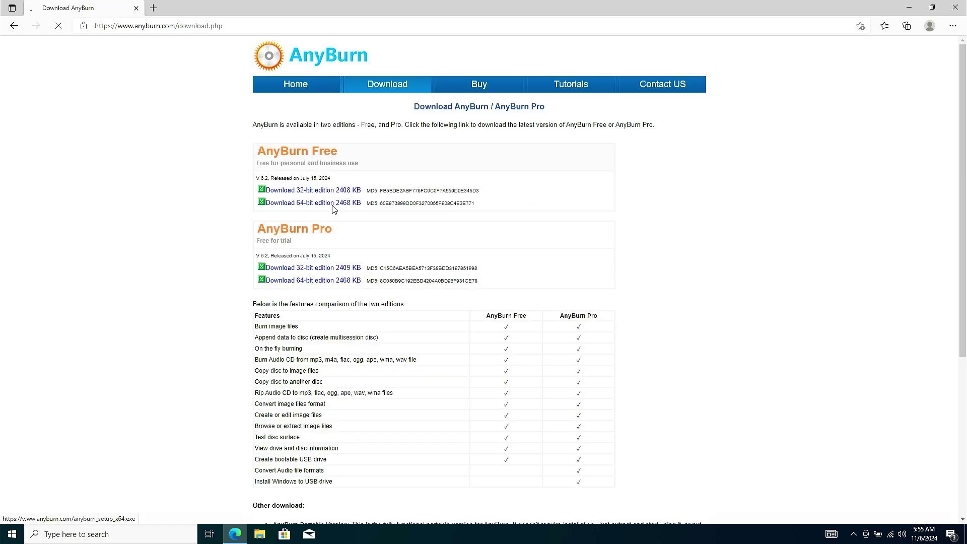
pyautogui.click(333, 207)
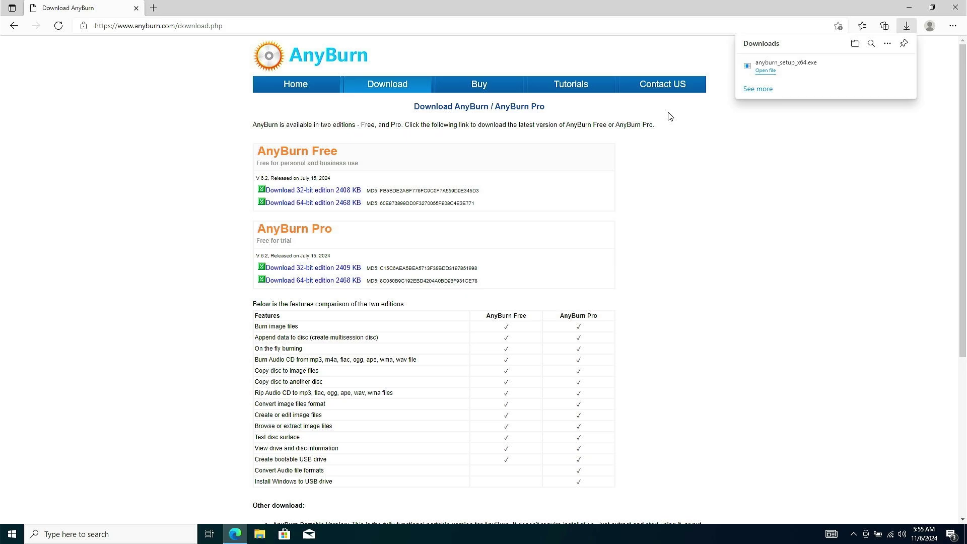
pyautogui.click(792, 71)
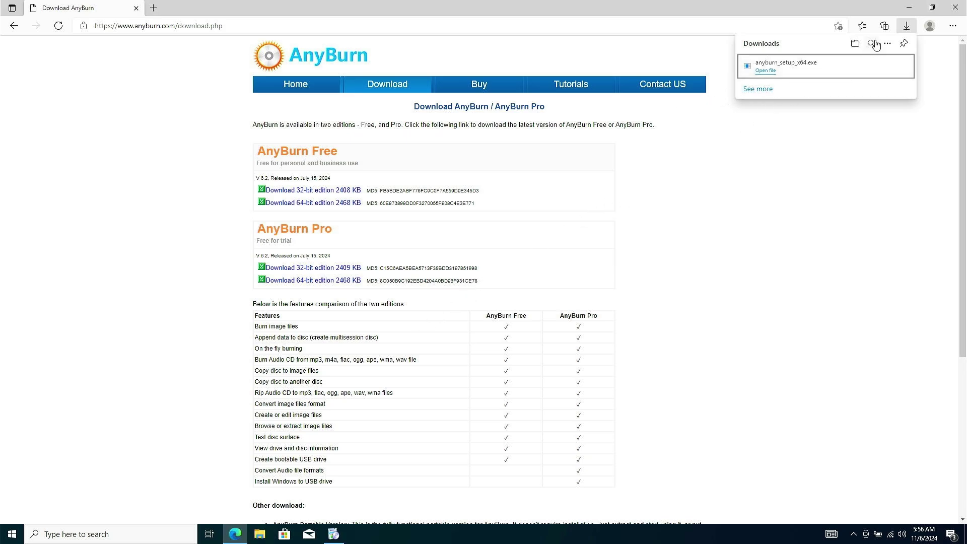
# - Install AnyBurn 6.2 into C:\Program Files\AnyBurn with a desktop icon and launch it
pyautogui.click(909, 7)
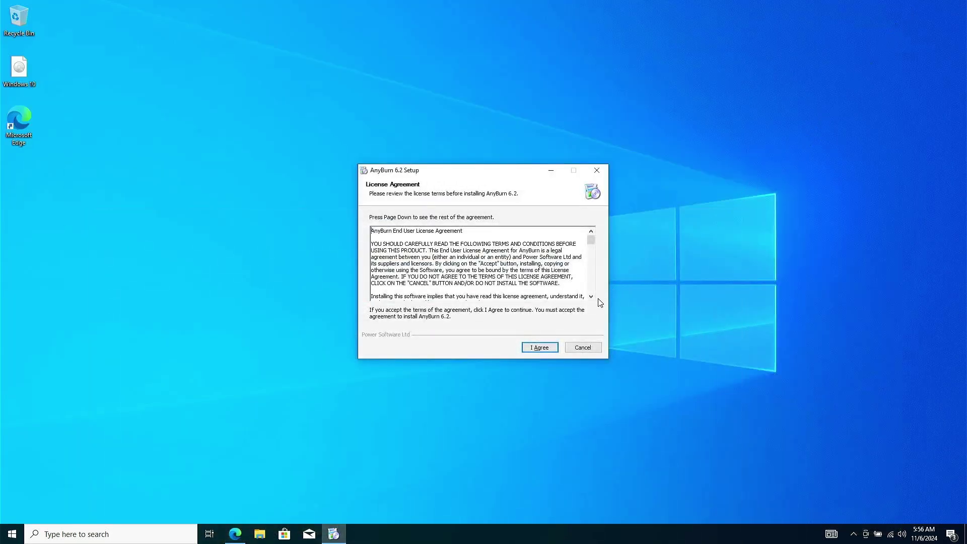
pyautogui.click(551, 349)
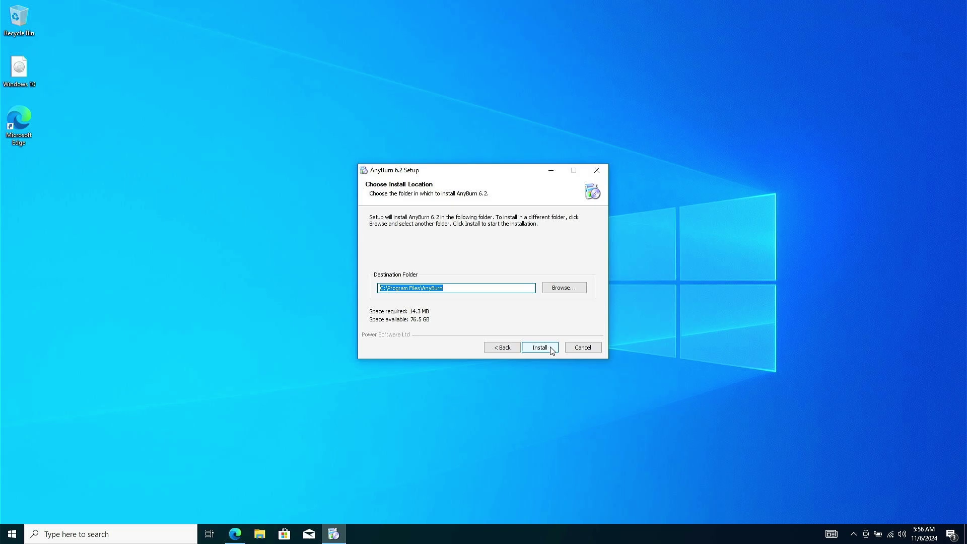
pyautogui.click(539, 348)
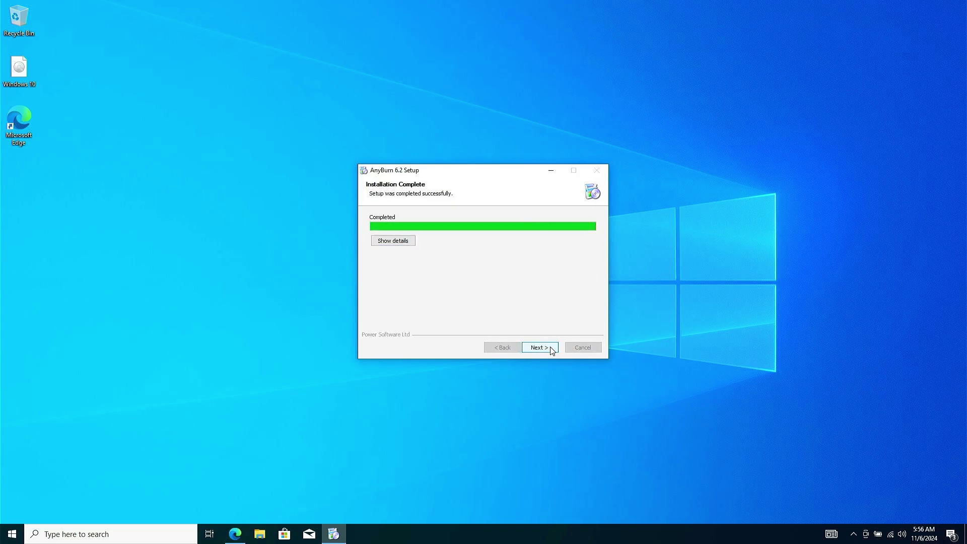
pyautogui.click(539, 348)
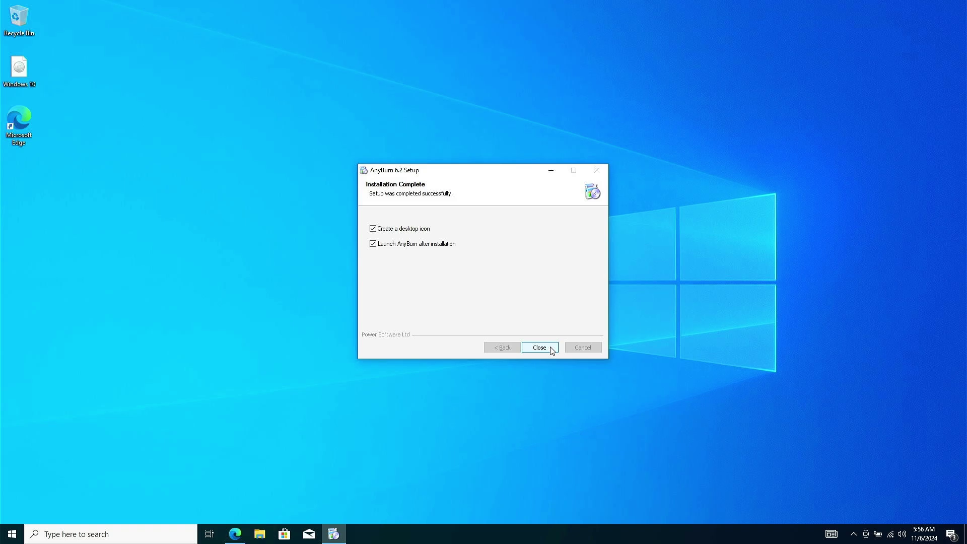
pyautogui.click(552, 349)
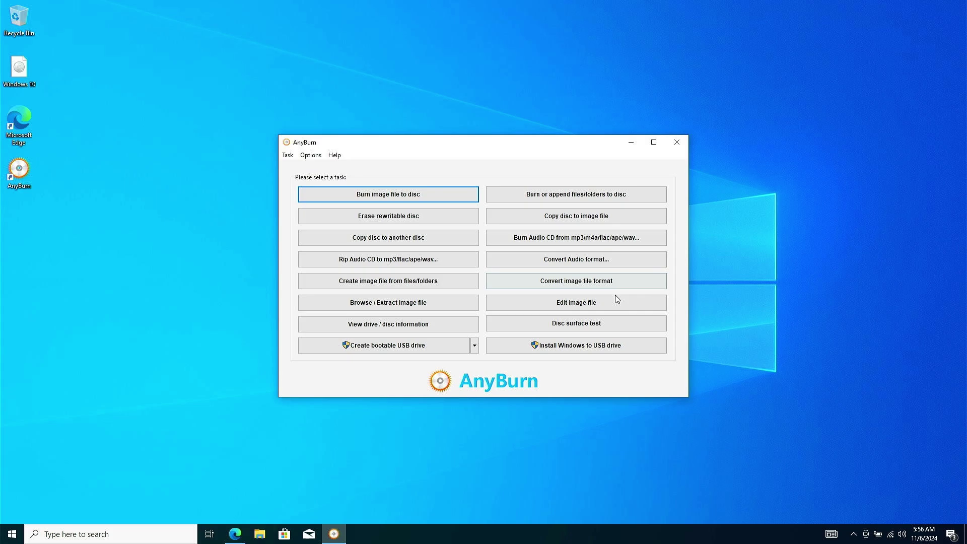
# - Load Windows 10.iso from the Desktop into AnyBurn's Edit image file task to list its contents
pyautogui.click(617, 308)
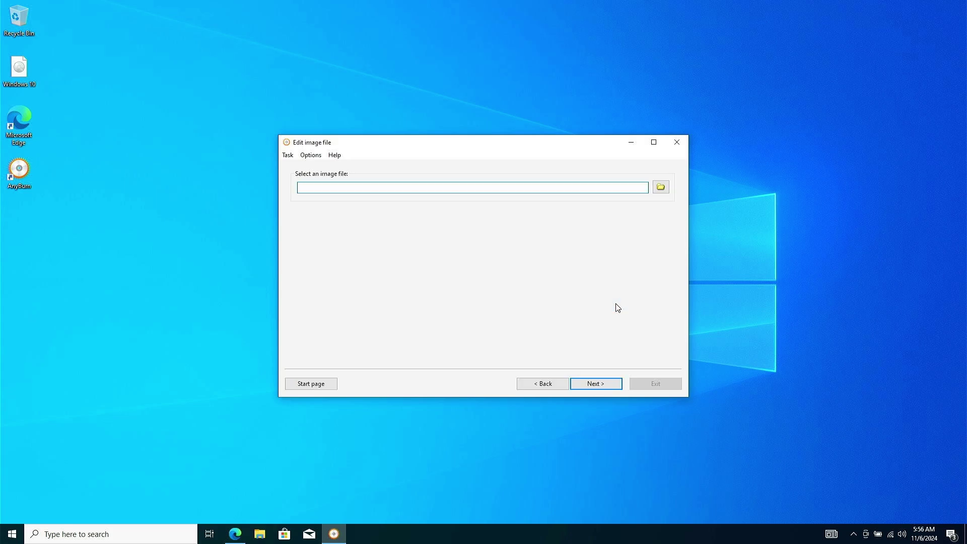
pyautogui.click(660, 187)
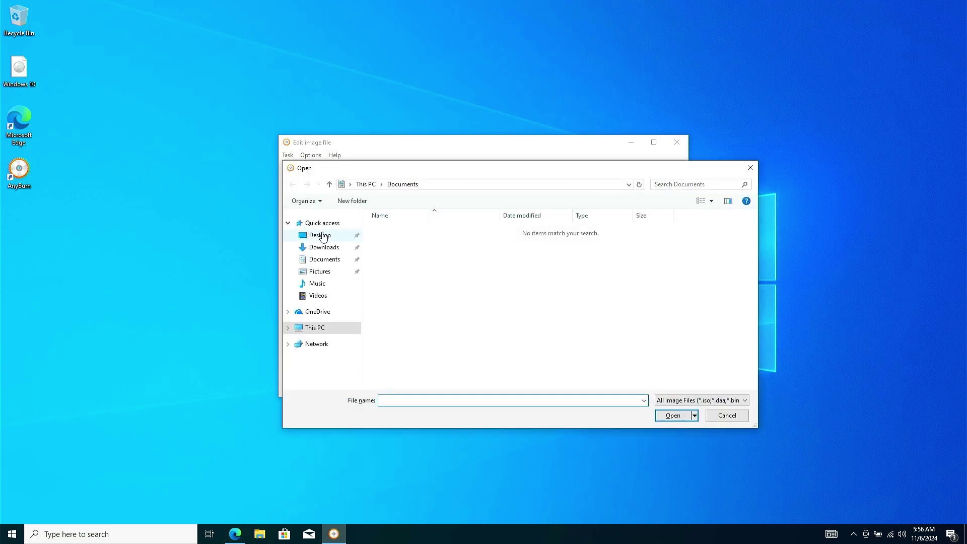
pyautogui.click(323, 236)
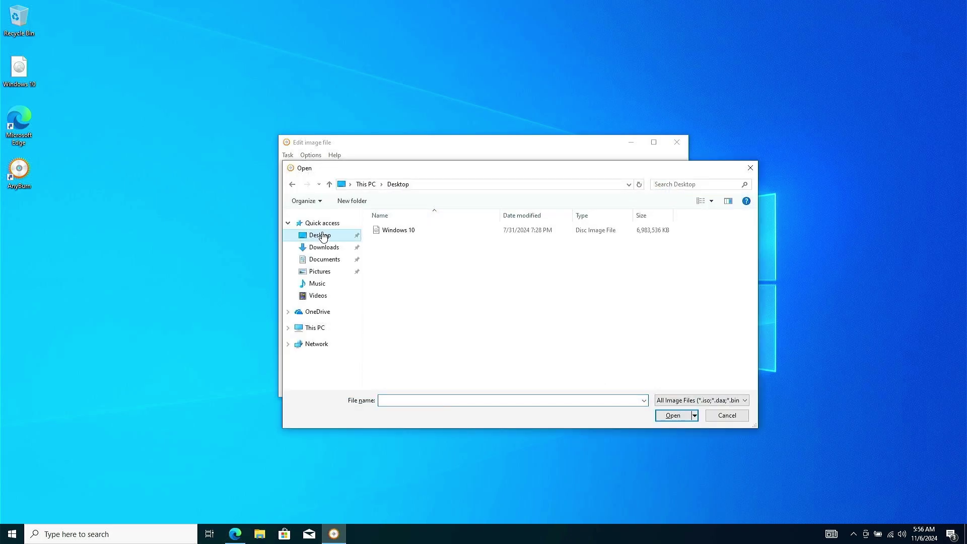
pyautogui.click(412, 232)
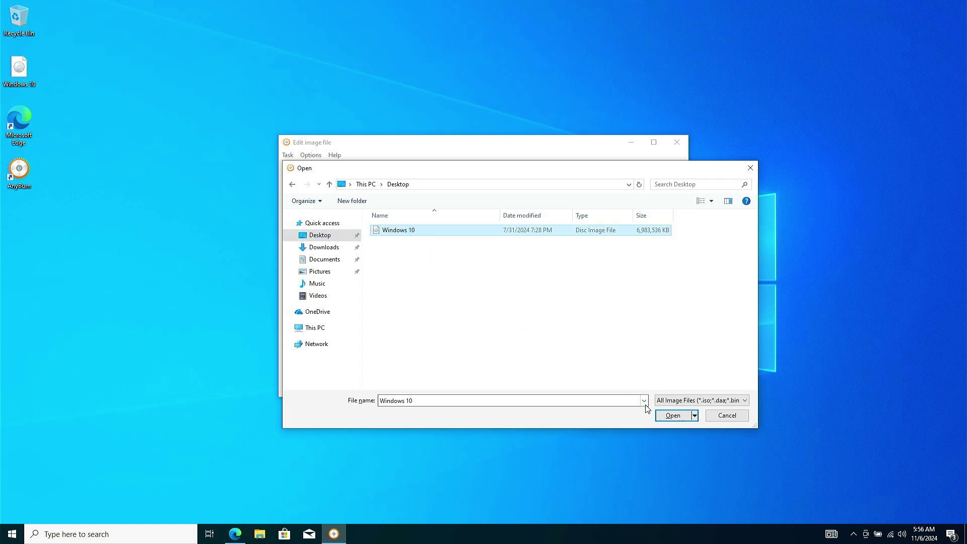
pyautogui.click(663, 415)
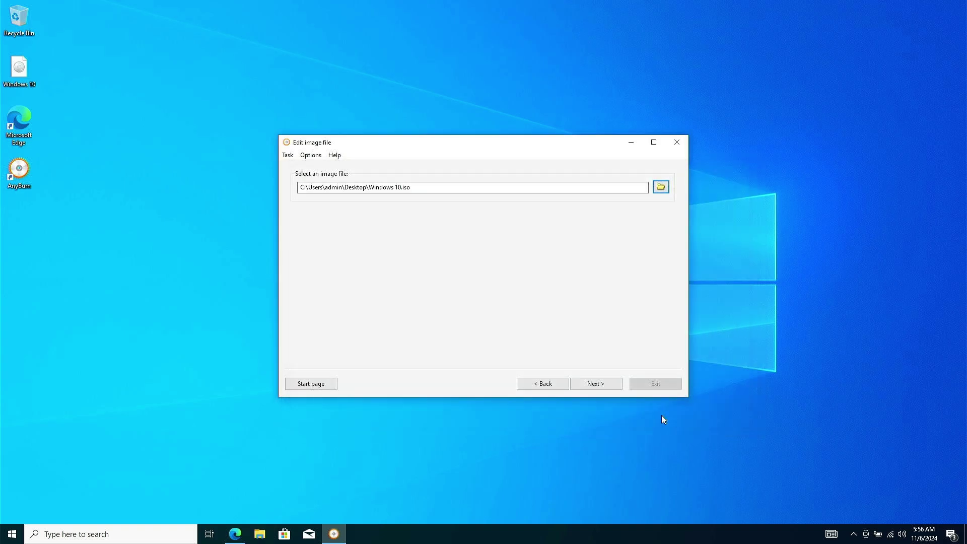
pyautogui.click(617, 385)
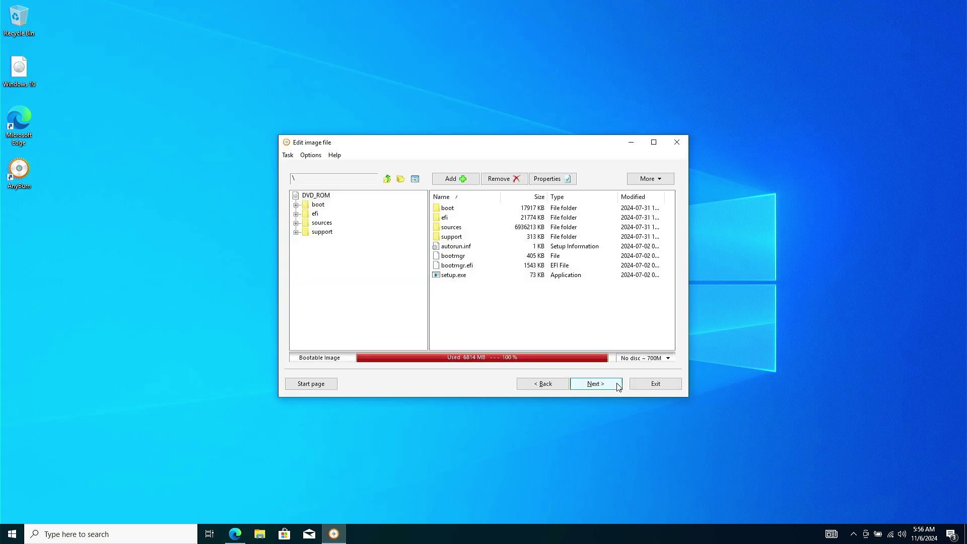
# - Add ei.cfg from the Desktop into the image's sources folder and sort by newest Modified to verify it
pyautogui.click(458, 228)
pyautogui.doubleClick(457, 228)
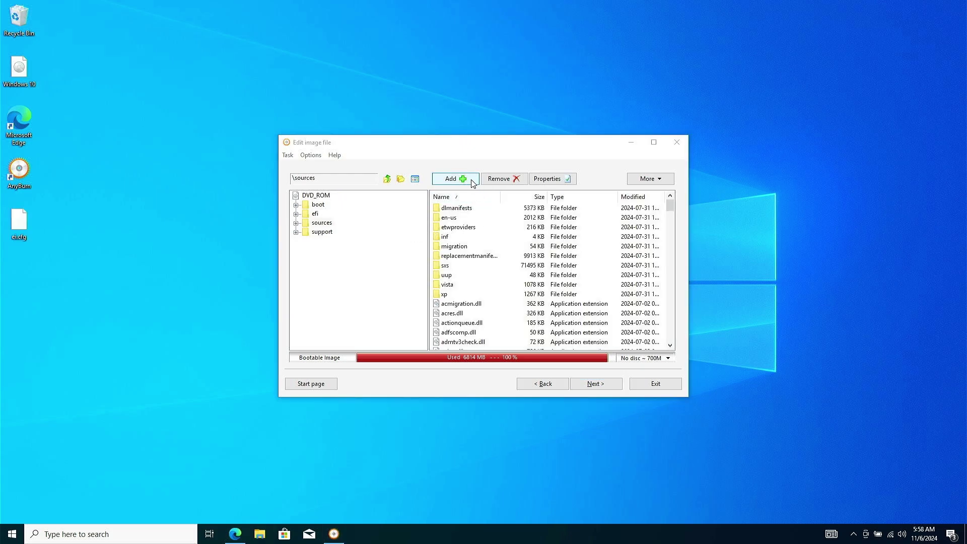
pyautogui.click(472, 181)
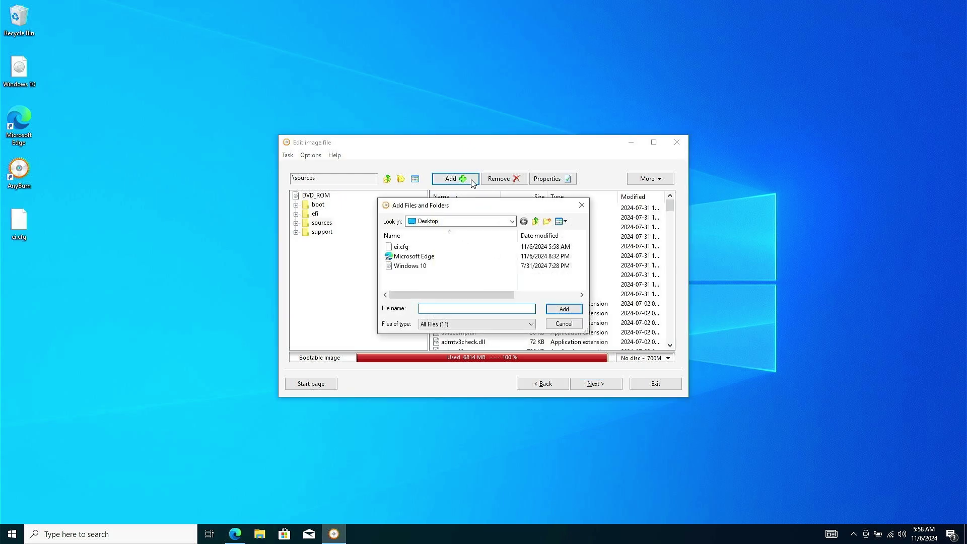
pyautogui.click(409, 249)
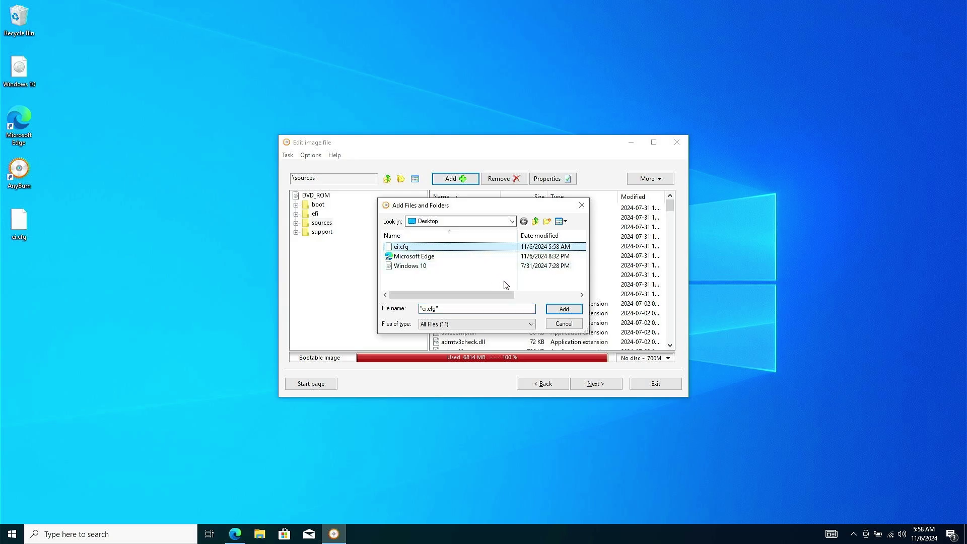
pyautogui.click(580, 309)
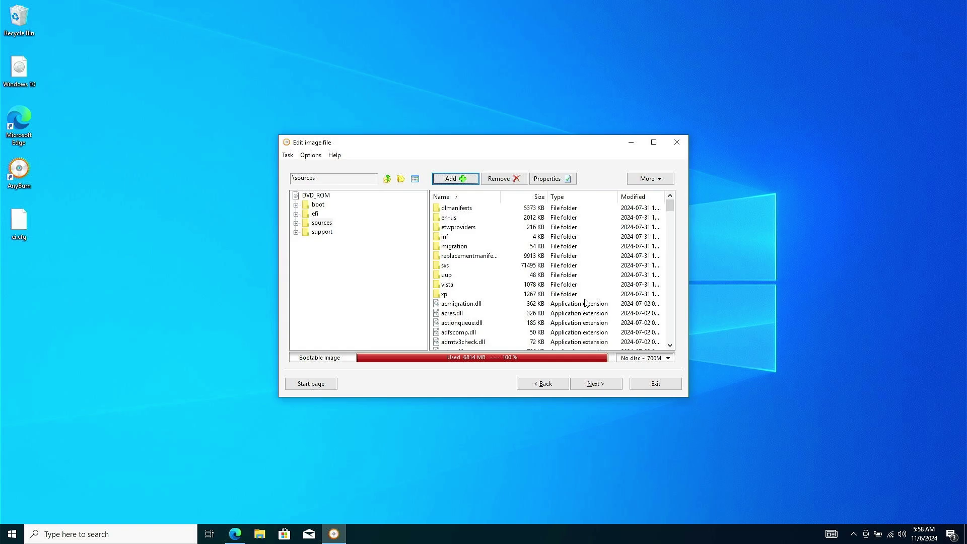
pyautogui.click(642, 201)
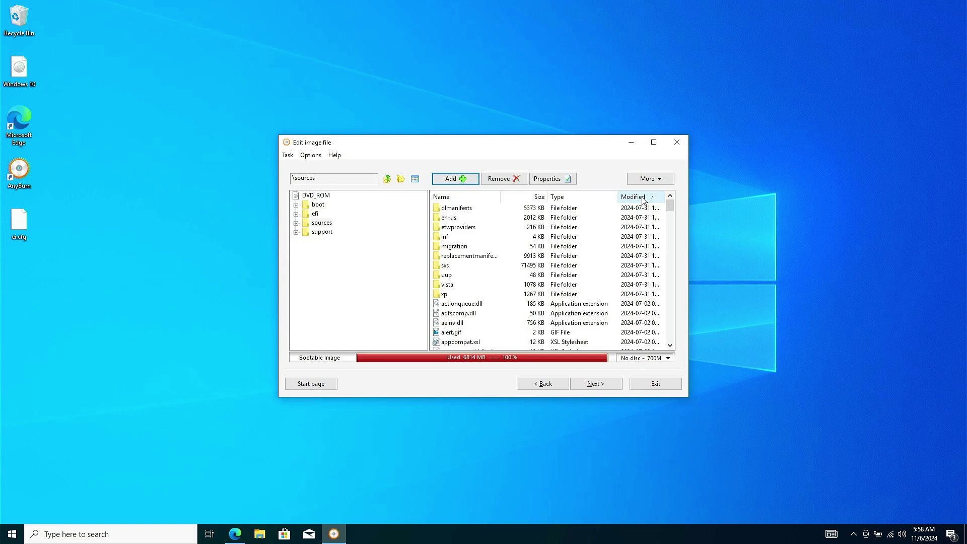
pyautogui.click(642, 201)
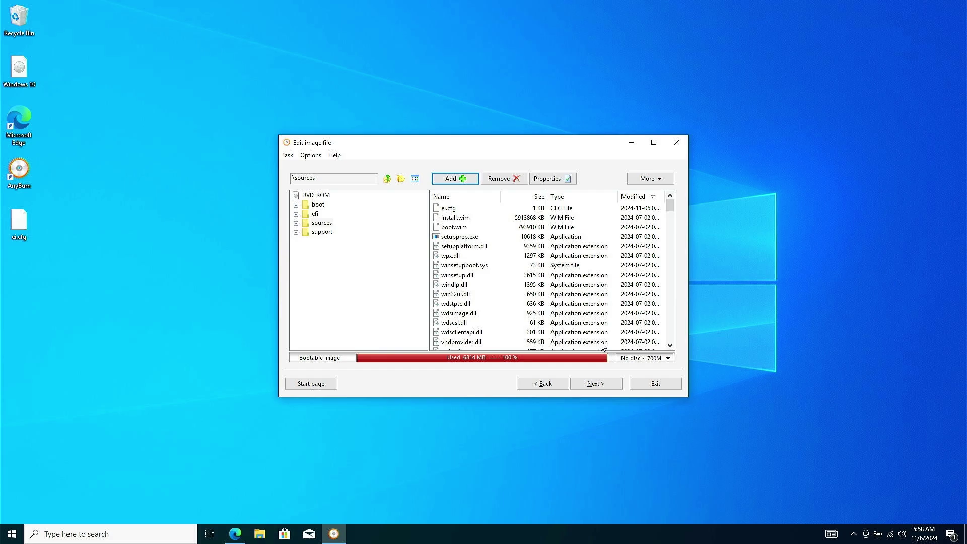
# - Write the edited image to the Desktop as 'Windows 10 Custom.iso' and close AnyBurn when finished
pyautogui.click(609, 389)
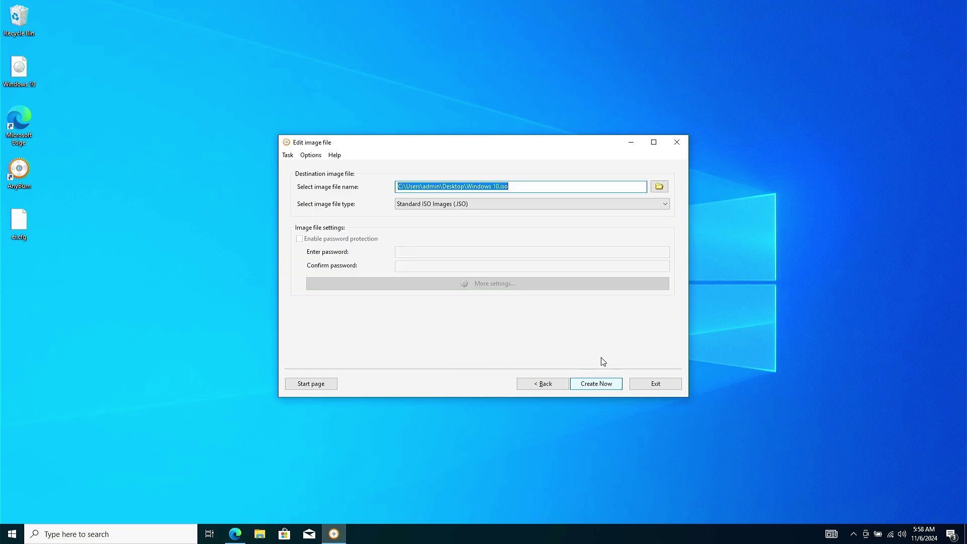
pyautogui.click(500, 186)
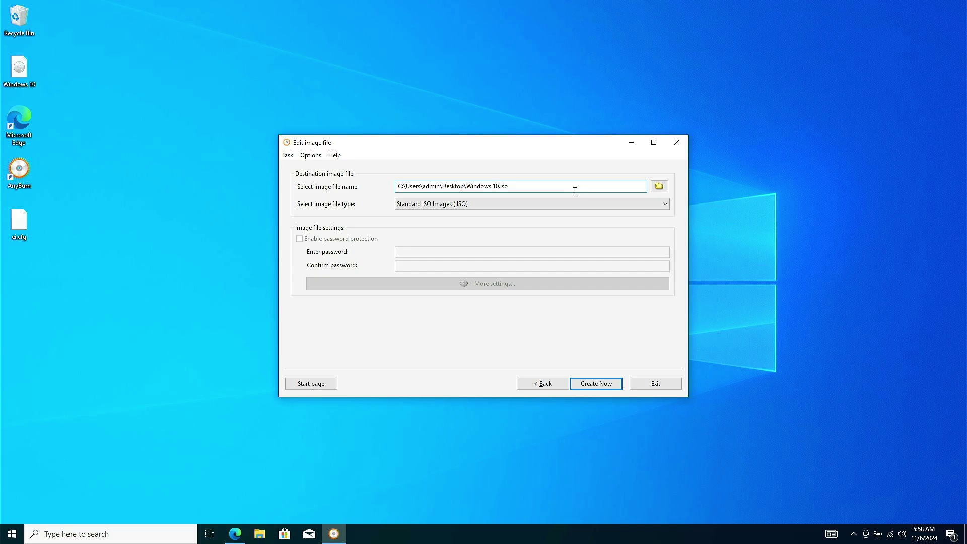
pyautogui.write('Custom')
pyautogui.click(605, 381)
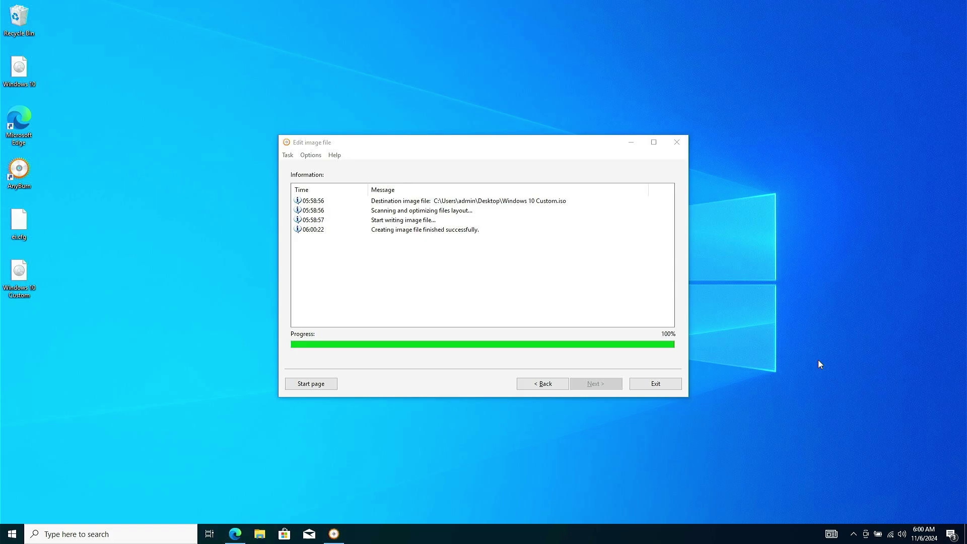
pyautogui.click(665, 385)
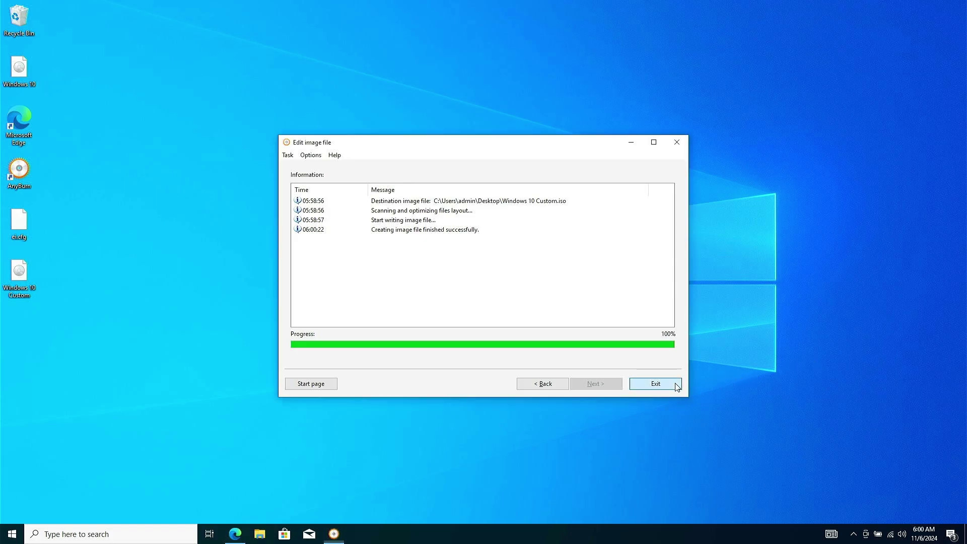